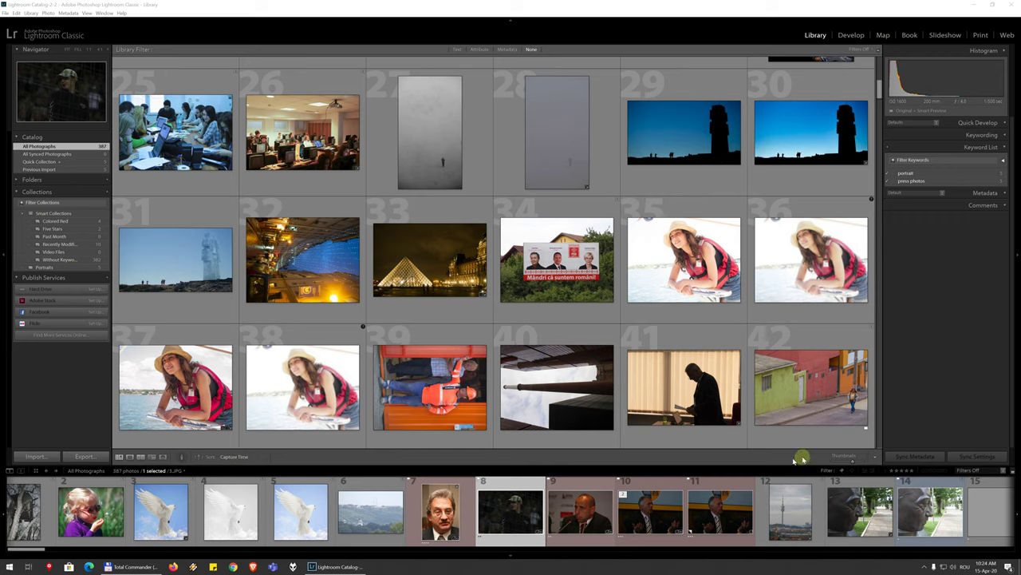
Step: Add Flagging, Rating, Color Label, Rotate and Slideshow tools to the Library grid toolbar
{"action": "left_click", "coordinate": [876, 460]}
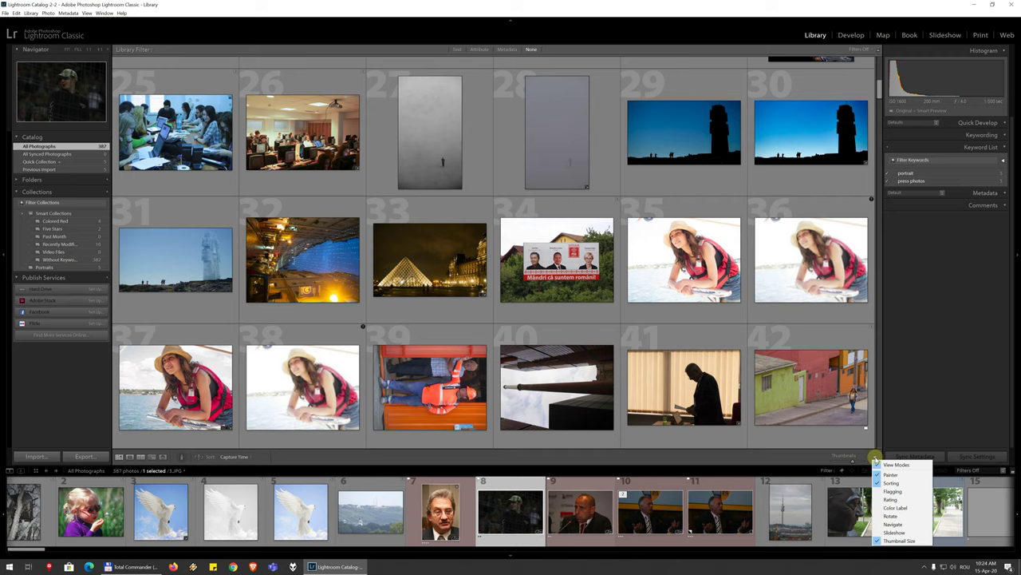
{"action": "left_click", "coordinate": [892, 490]}
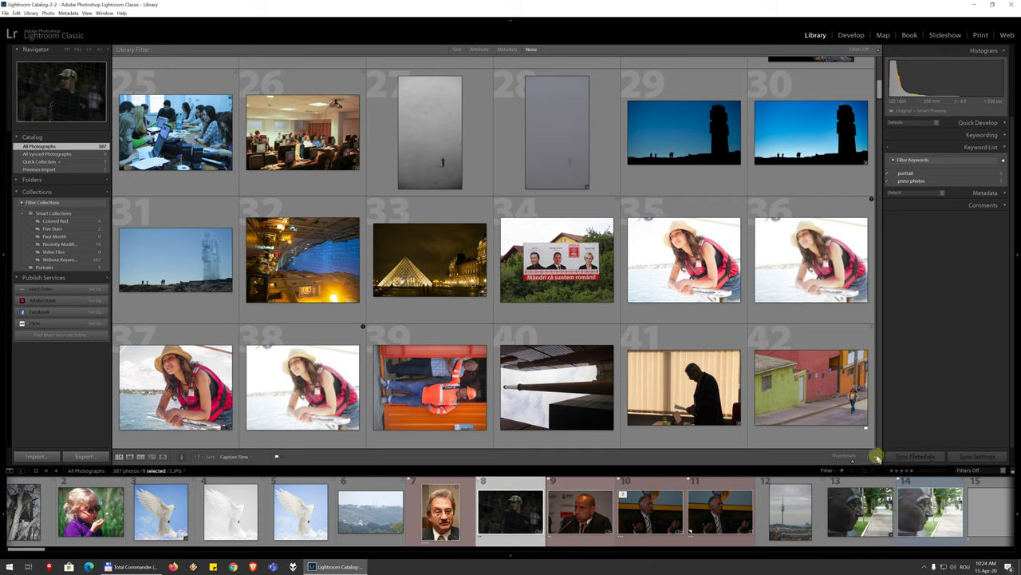
{"action": "left_click", "coordinate": [875, 459]}
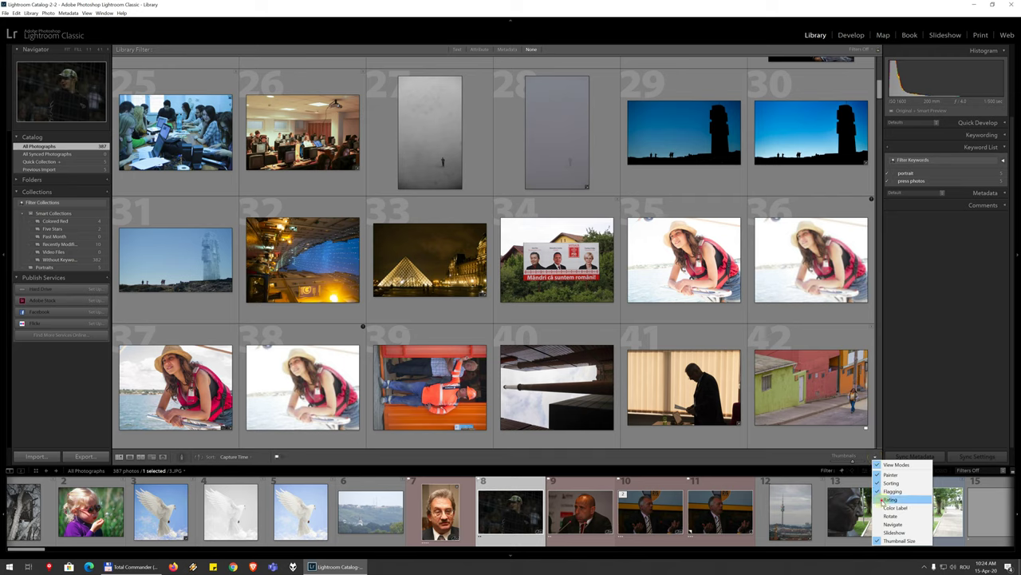
{"action": "left_click", "coordinate": [886, 499]}
{"action": "left_click", "coordinate": [876, 461]}
{"action": "left_click", "coordinate": [895, 507]}
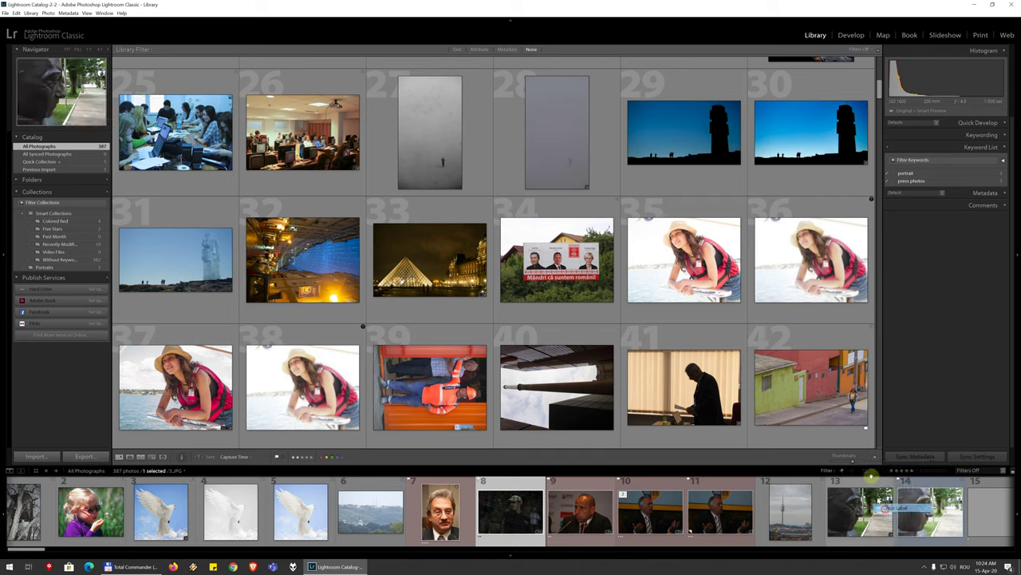
{"action": "left_click", "coordinate": [876, 460]}
{"action": "left_click", "coordinate": [874, 461]}
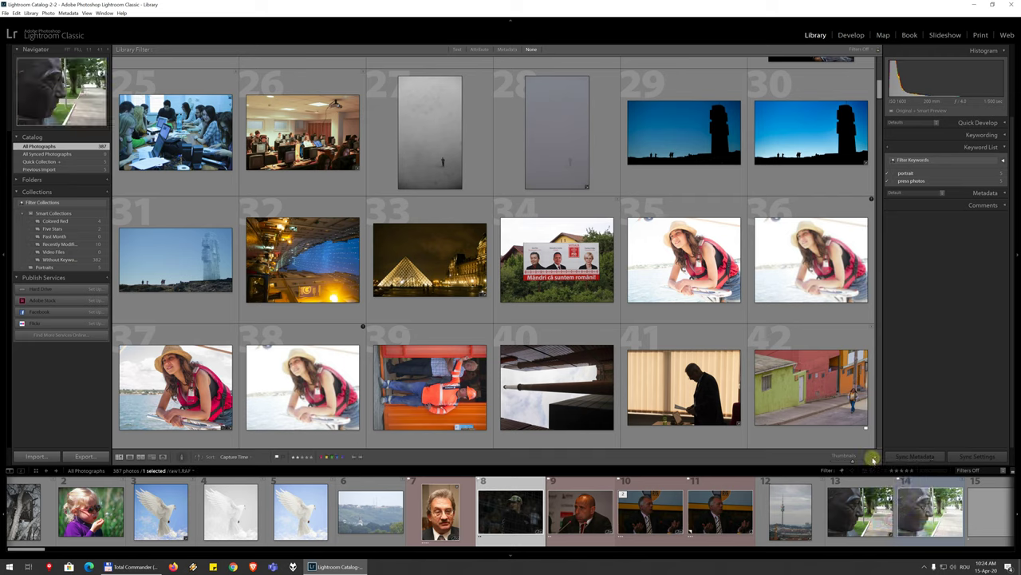
{"action": "left_click", "coordinate": [874, 461]}
{"action": "left_click", "coordinate": [893, 515]}
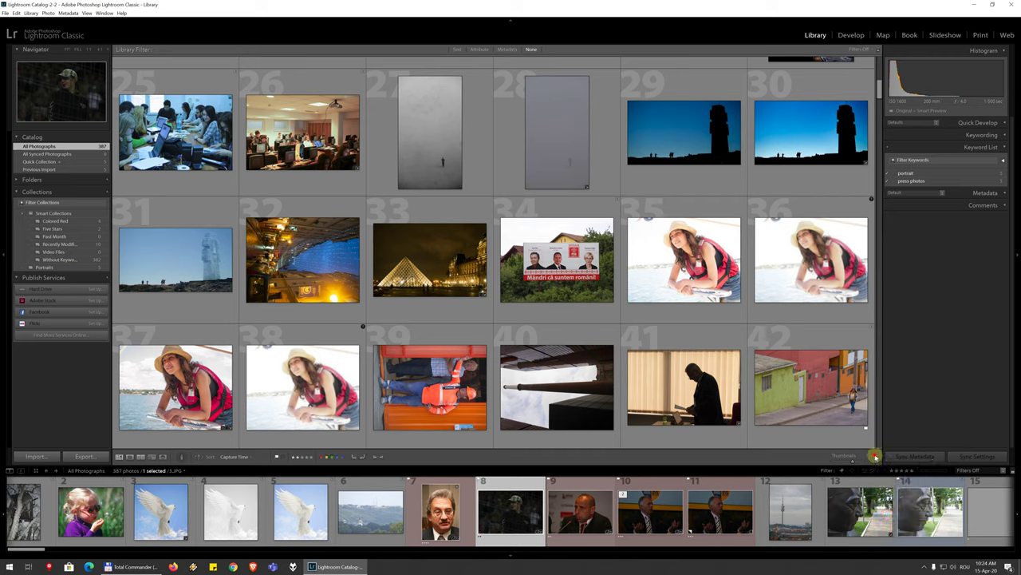
{"action": "left_click", "coordinate": [875, 458]}
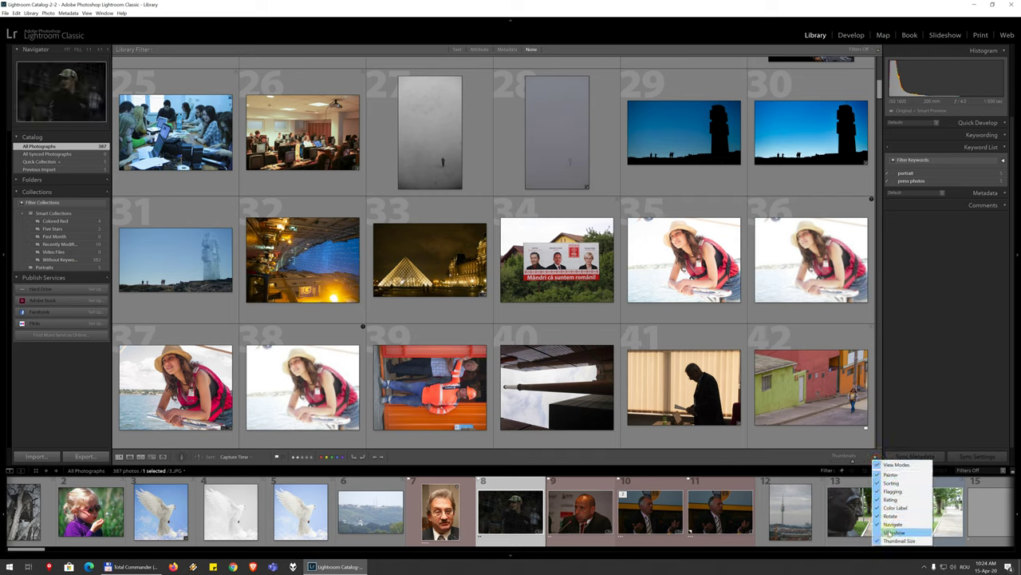
{"action": "left_click", "coordinate": [893, 531]}
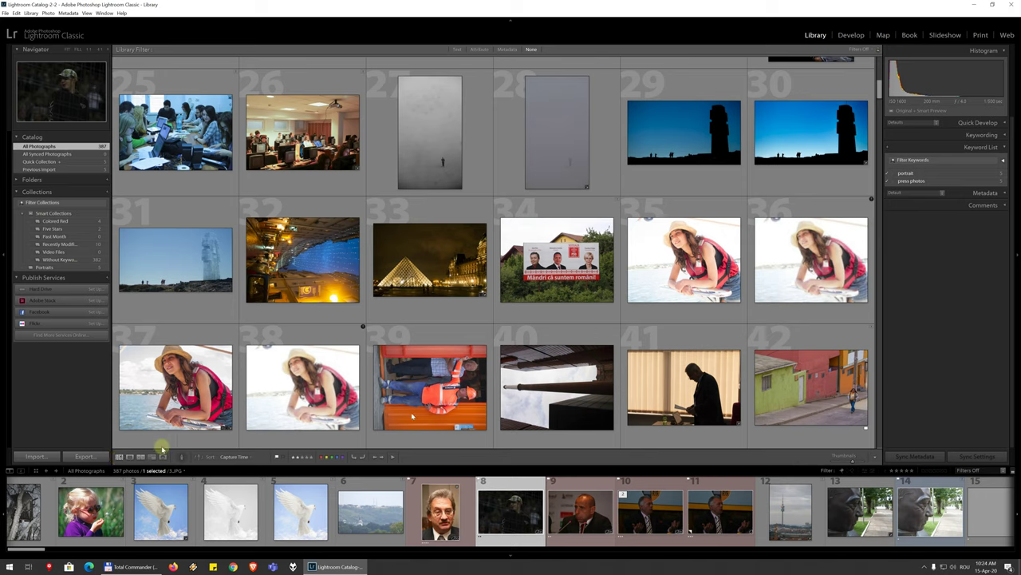
Step: Switch to Loupe view and step through photos 10, 8 and 7, ending on 5.JPG
{"action": "left_click", "coordinate": [129, 457]}
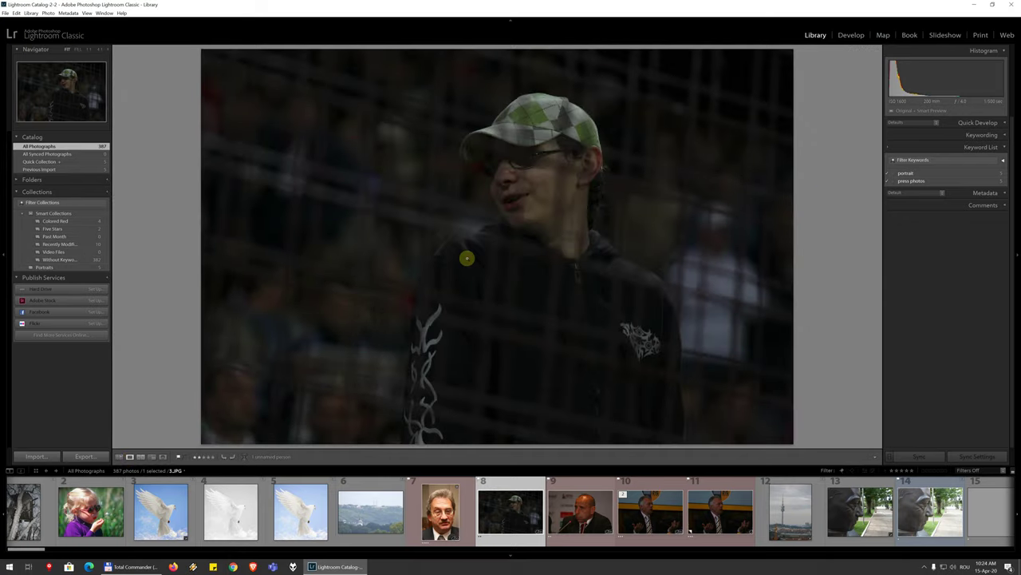
{"action": "key", "text": "Right"}
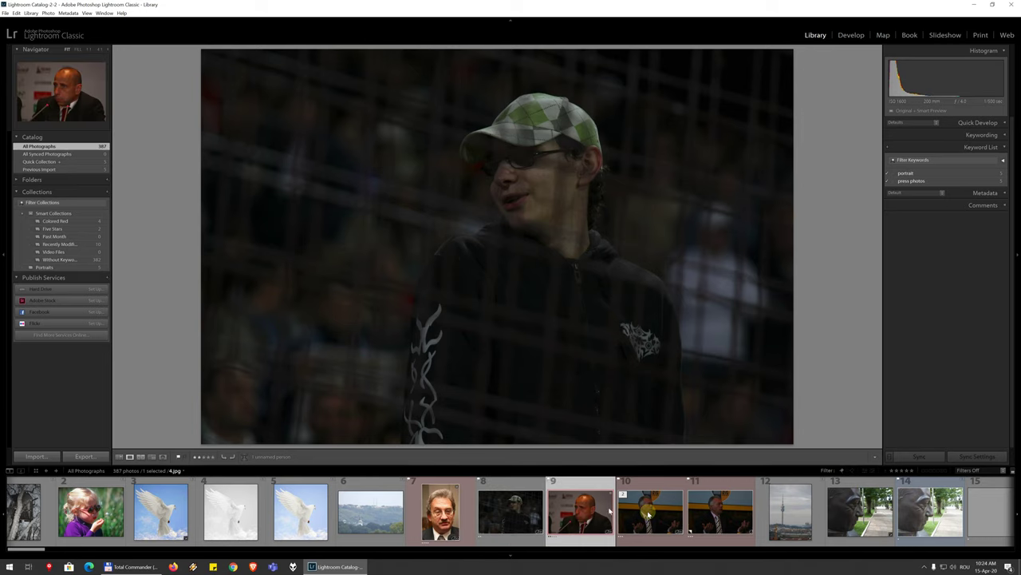
{"action": "left_click", "coordinate": [651, 515]}
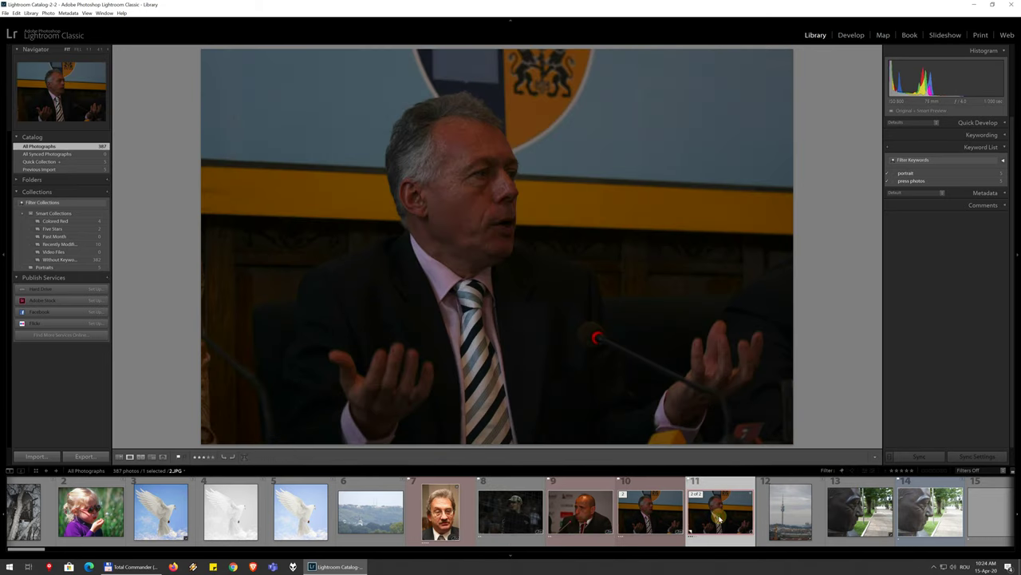
{"action": "left_click", "coordinate": [511, 514]}
{"action": "left_click", "coordinate": [441, 515]}
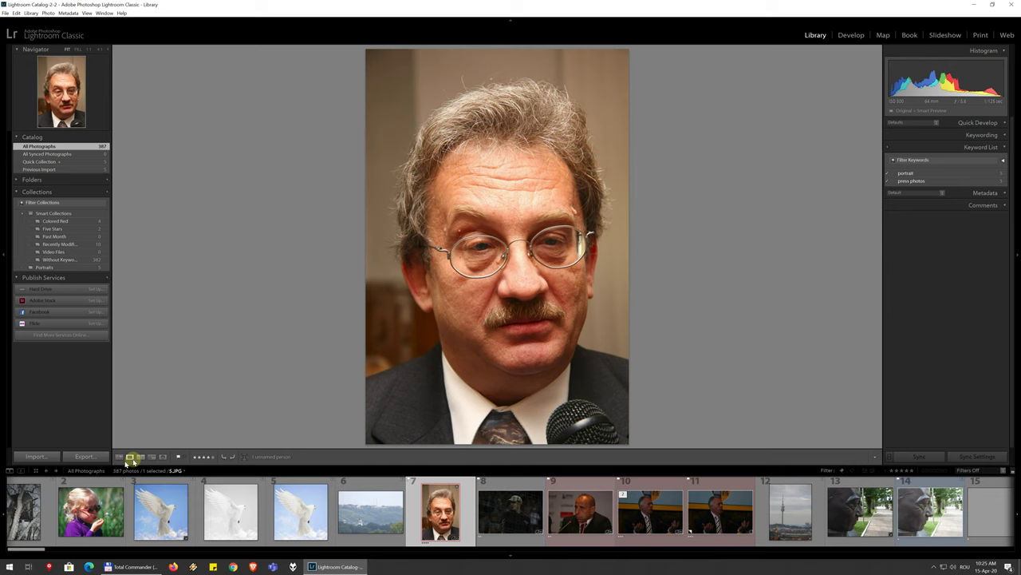
Step: Compare the bronze bust photo as Select beside the gesturing man as Candidate
{"action": "left_click", "coordinate": [141, 456]}
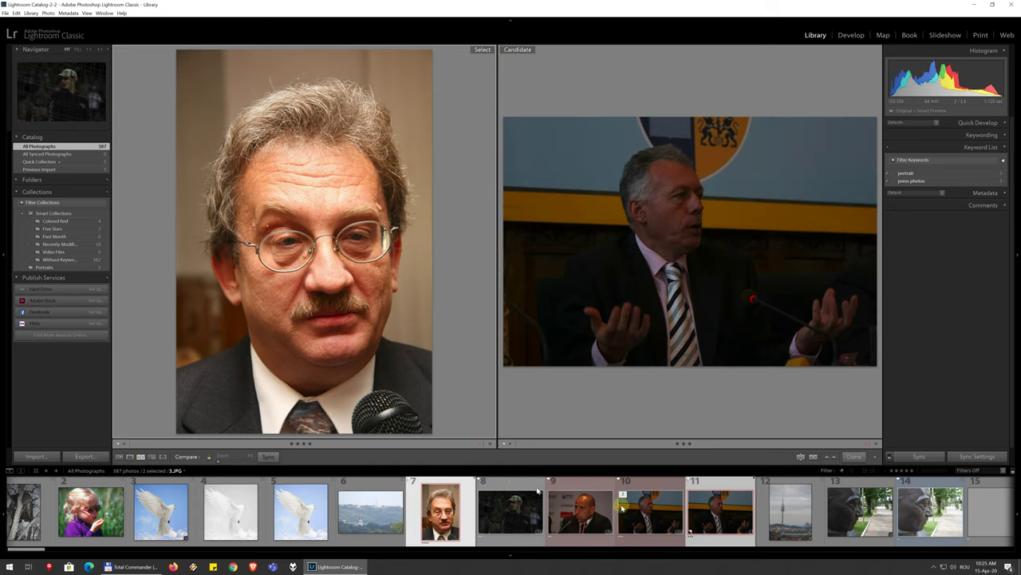
{"action": "scroll", "coordinate": [644, 527], "scroll_direction": "down", "scroll_amount": 3}
{"action": "left_click", "coordinate": [610, 515]}
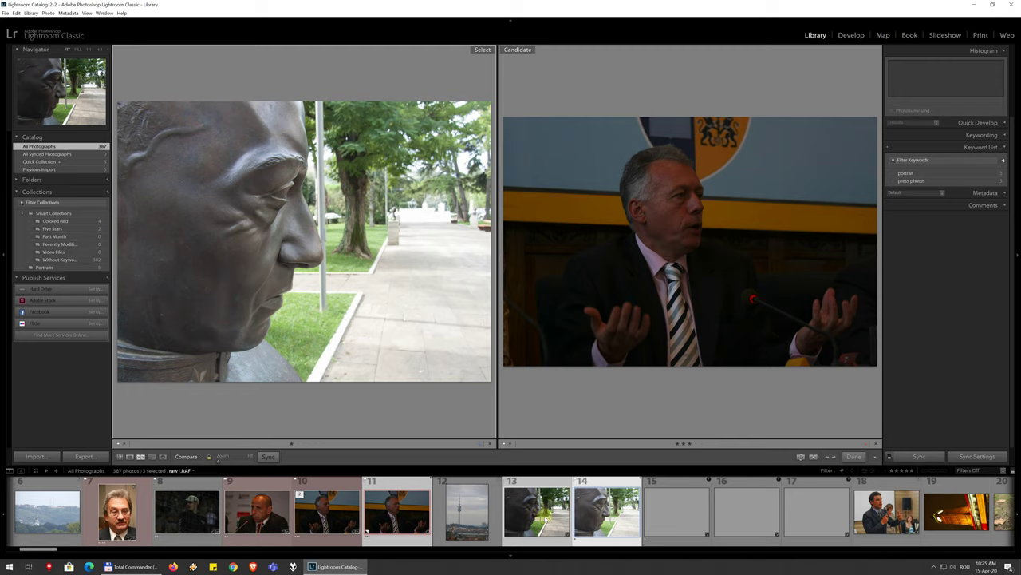
{"action": "left_click", "coordinate": [600, 427]}
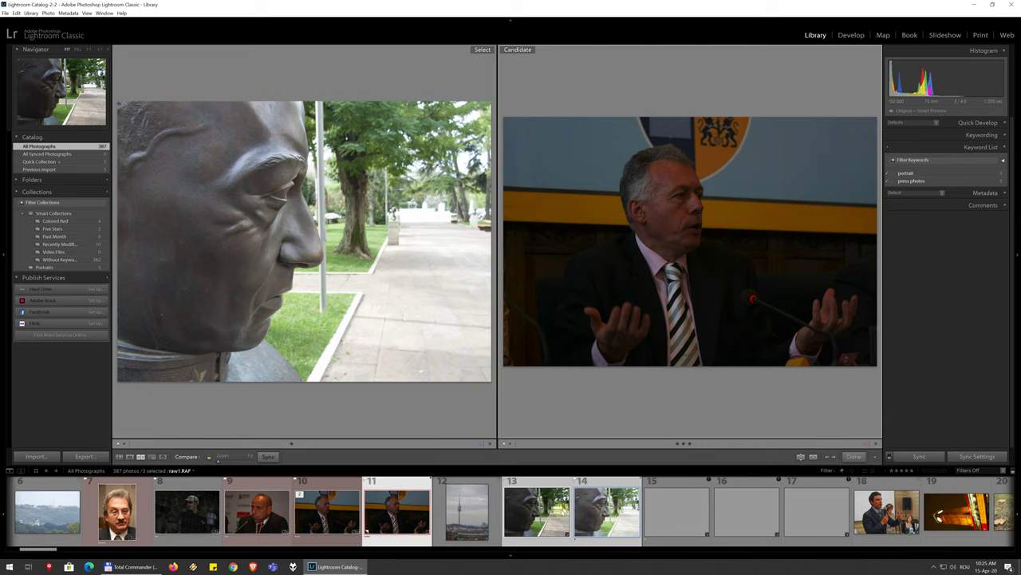
{"action": "left_click", "coordinate": [440, 418]}
{"action": "left_click", "coordinate": [461, 507]}
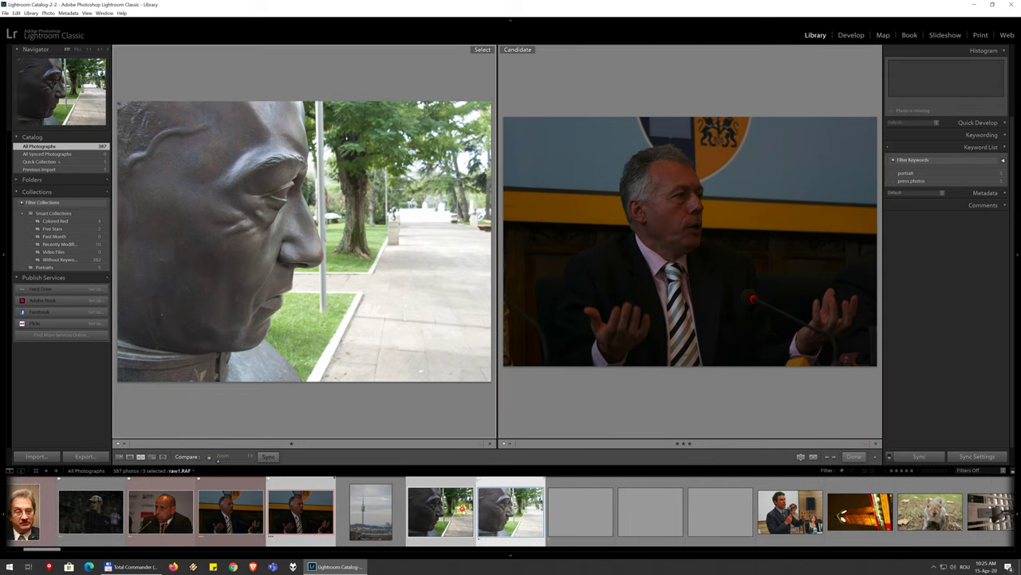
{"action": "left_click", "coordinate": [586, 402]}
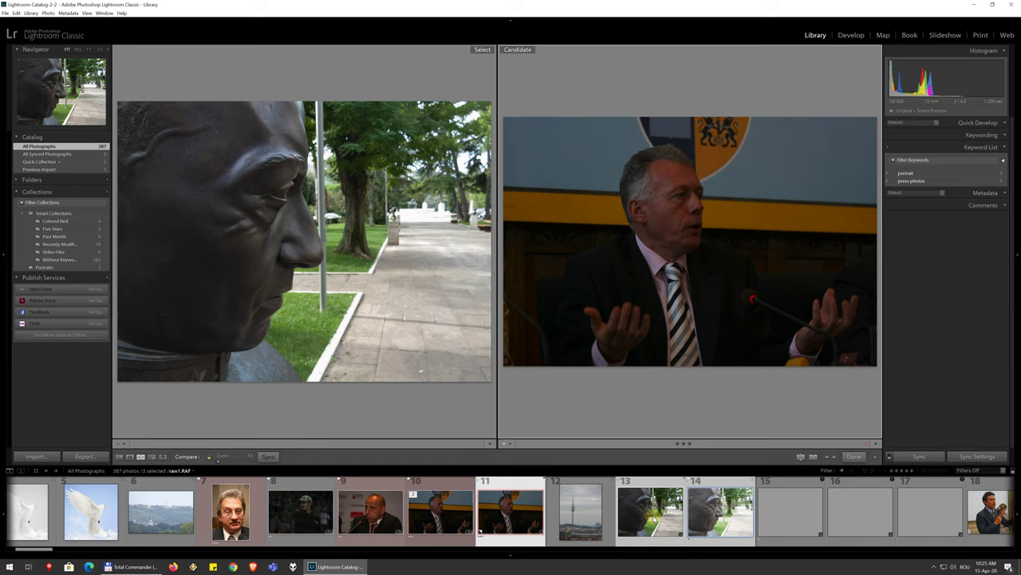
Step: Set the second bronze bust version as Candidate, try Swap, then make it the Select
{"action": "left_click", "coordinate": [712, 515]}
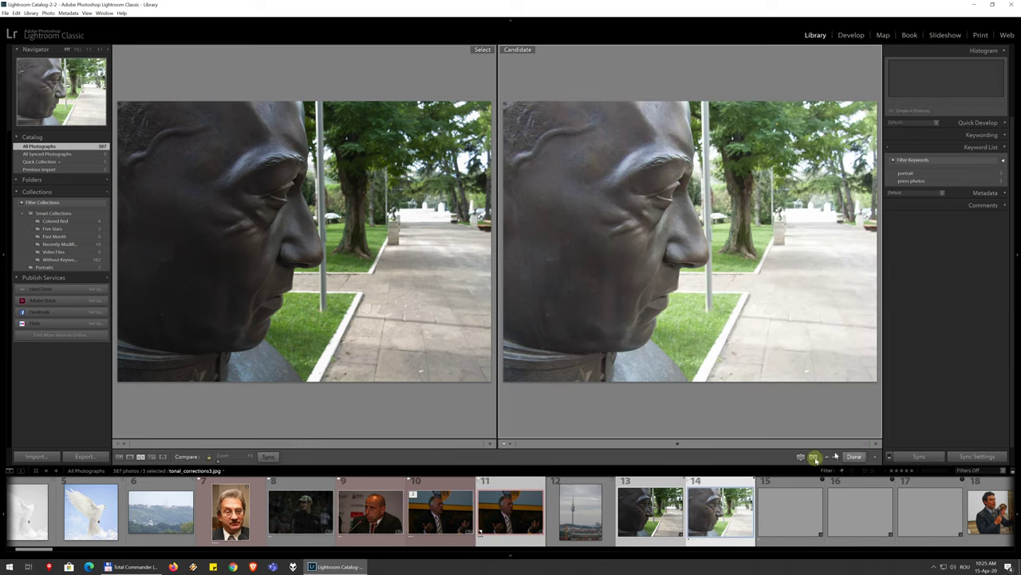
{"action": "left_click", "coordinate": [802, 458]}
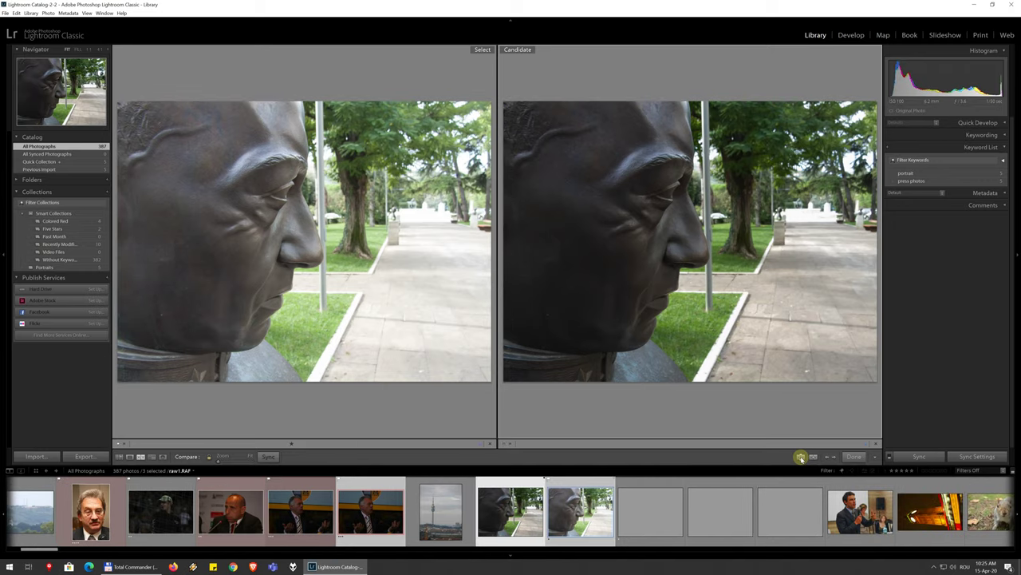
{"action": "left_click", "coordinate": [803, 457]}
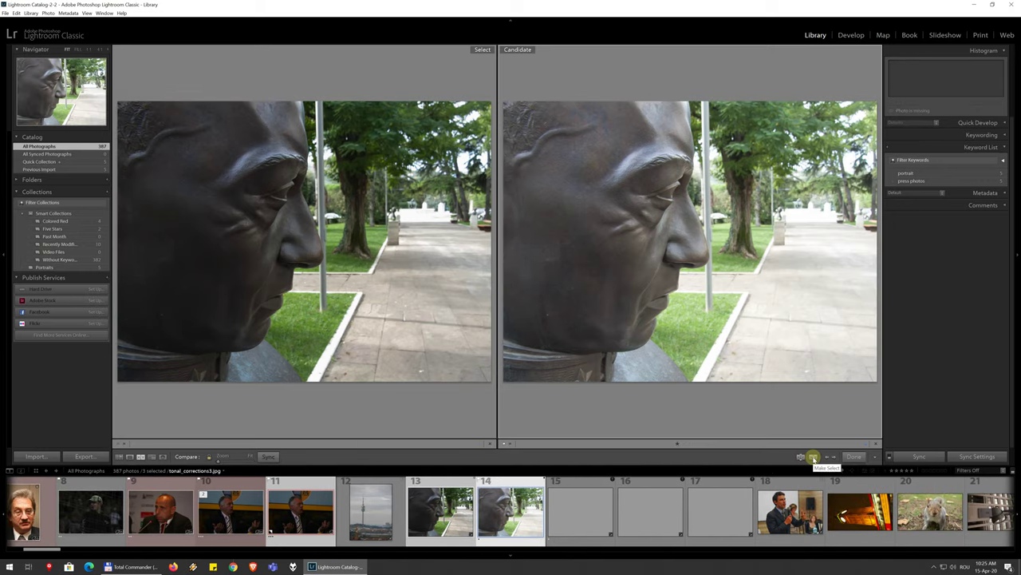
{"action": "left_click", "coordinate": [813, 457]}
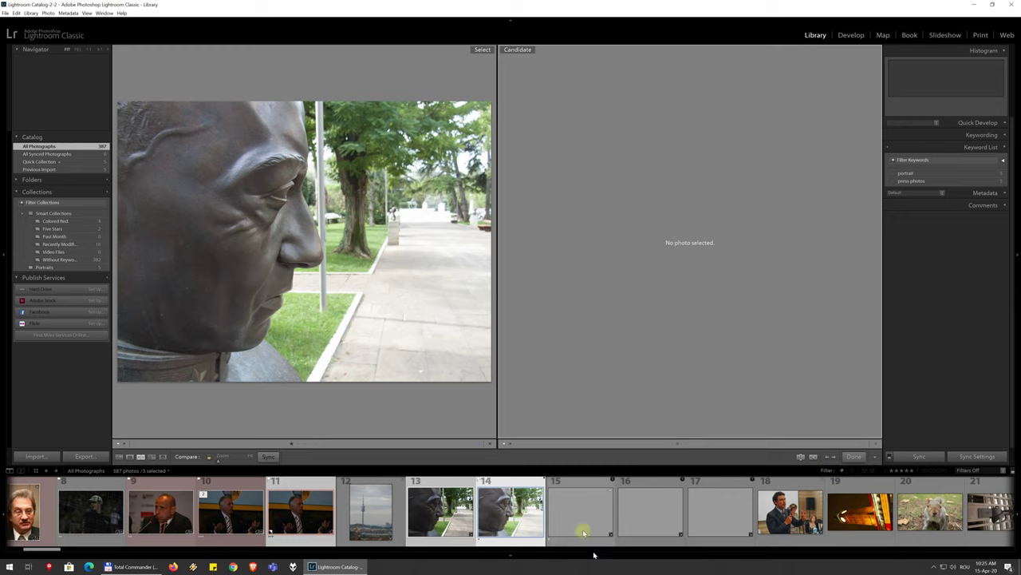
Step: Zoom into the Select bust photo, return to Fit, and set the other bust version as Candidate
{"action": "key", "text": "z"}
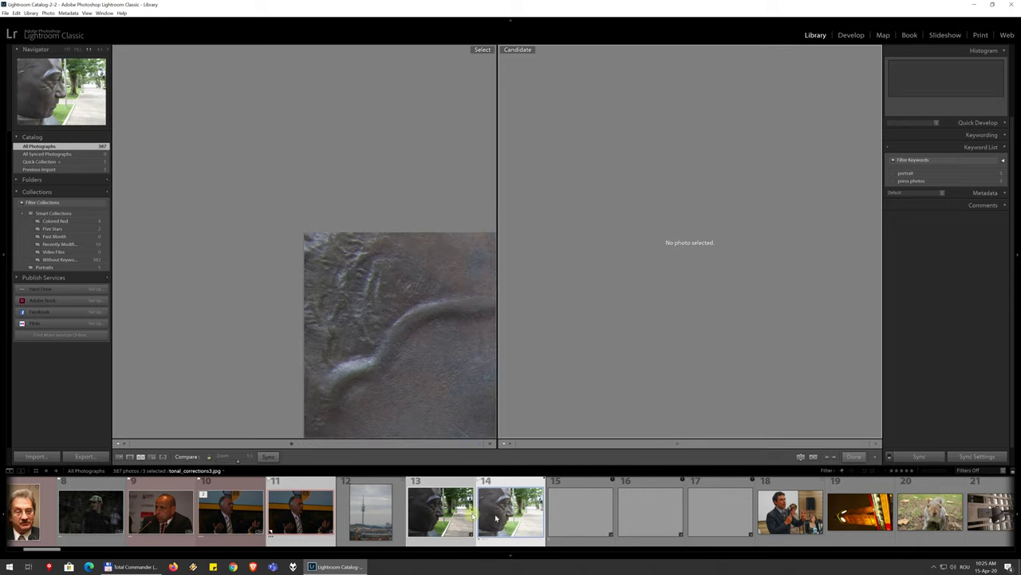
{"action": "mouse_move", "coordinate": [406, 376]}
{"action": "left_mouse_down"}
{"action": "mouse_move", "coordinate": [410, 319]}
{"action": "mouse_move", "coordinate": [403, 333]}
{"action": "left_mouse_up"}
{"action": "left_click", "coordinate": [402, 334]}
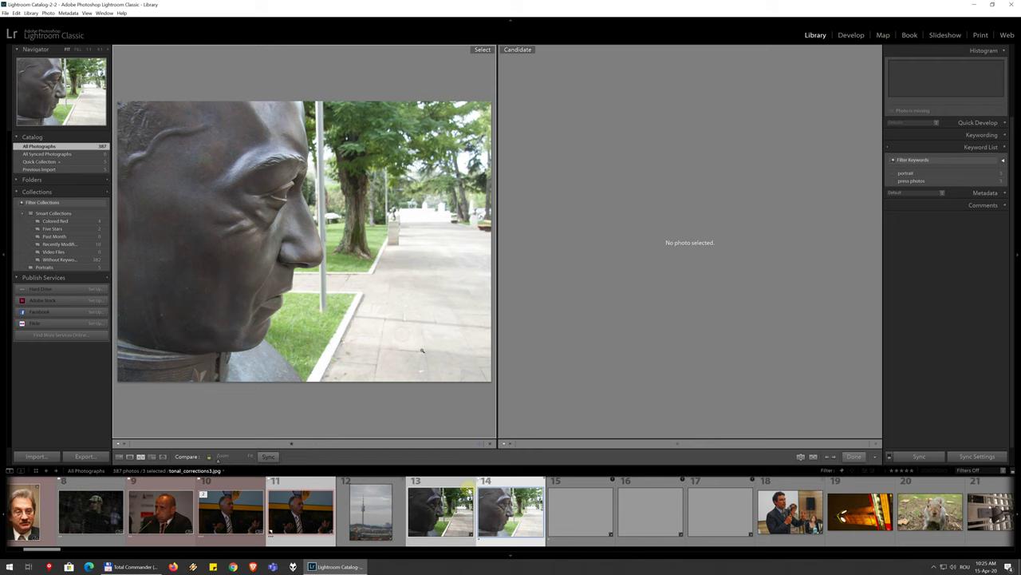
{"action": "left_click", "coordinate": [493, 519]}
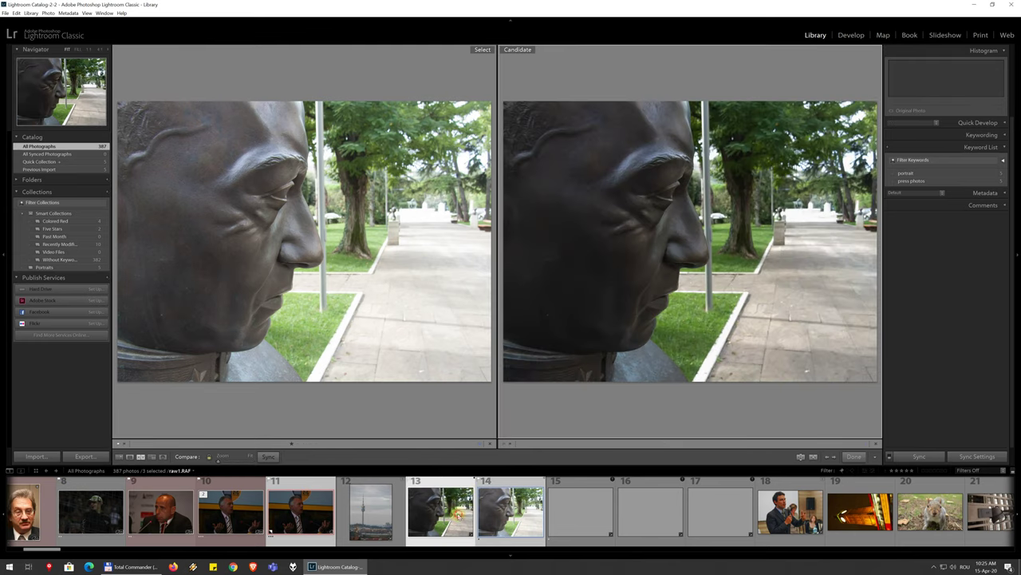
{"action": "left_click", "coordinate": [800, 458]}
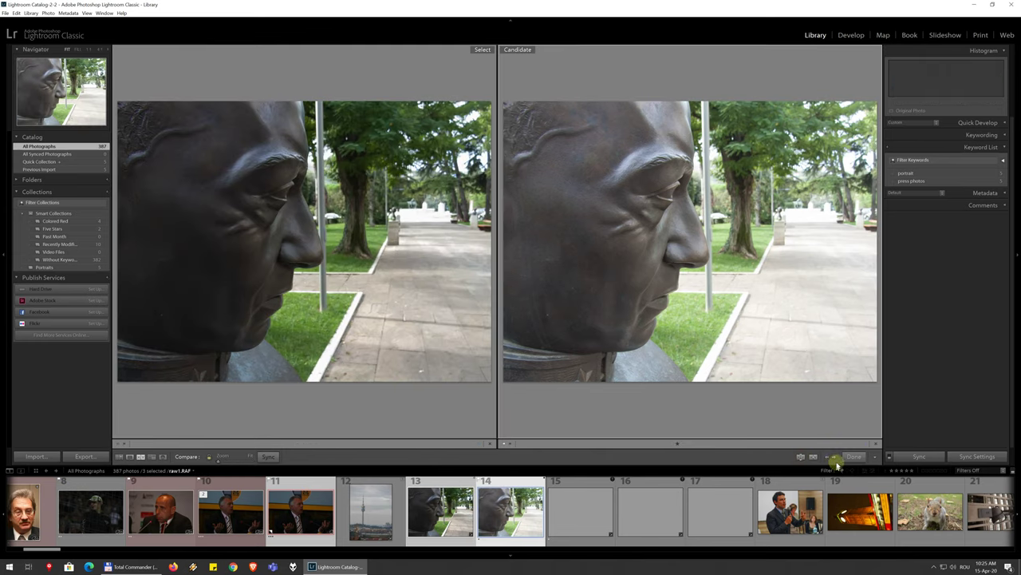
{"action": "left_click", "coordinate": [823, 457]}
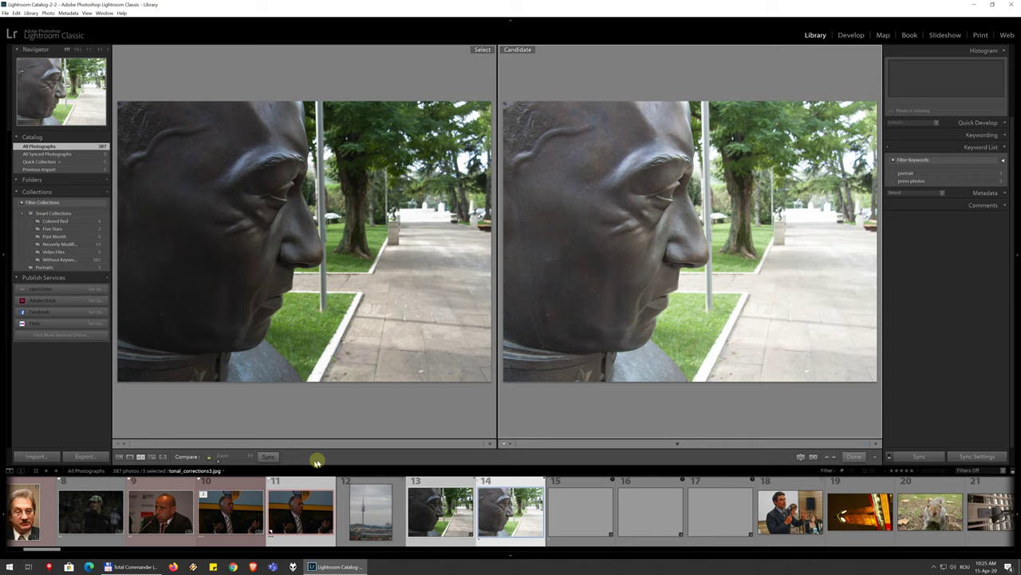
Step: Show the bald speaker and photos 10, 11, 12 and 13 together in Survey view
{"action": "left_click", "coordinate": [152, 457]}
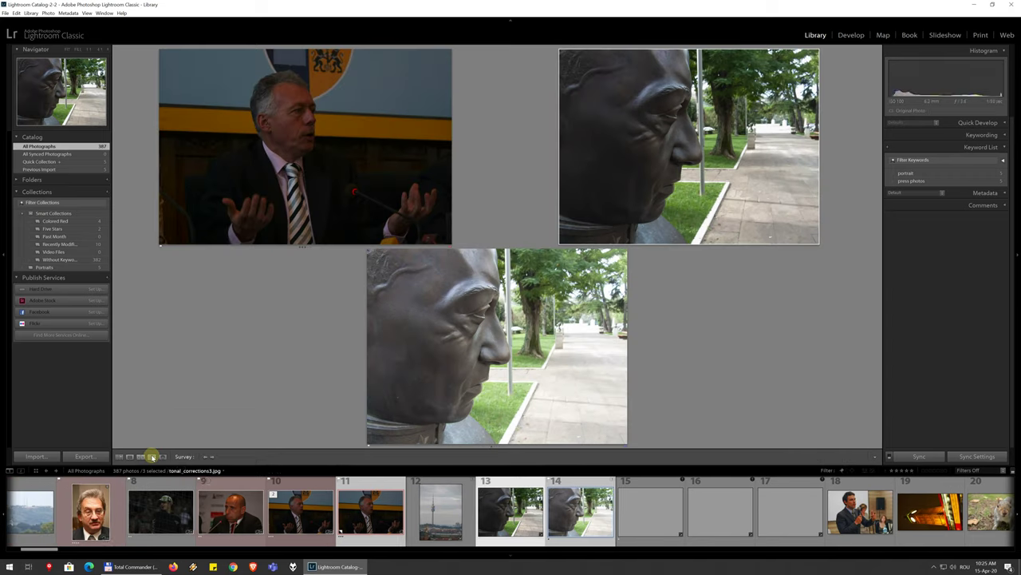
{"action": "left_click", "coordinate": [227, 517]}
{"action": "left_click", "coordinate": [319, 511], "text": "ctrl"}
{"action": "left_click", "coordinate": [357, 515], "text": "ctrl"}
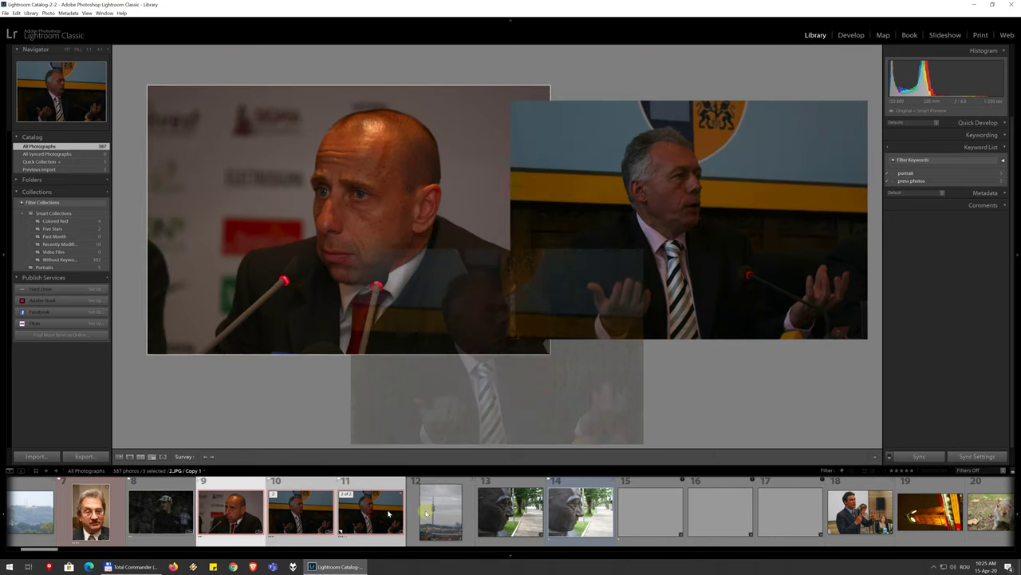
{"action": "left_click", "coordinate": [440, 511], "text": "ctrl"}
{"action": "left_click", "coordinate": [539, 502], "text": "ctrl"}
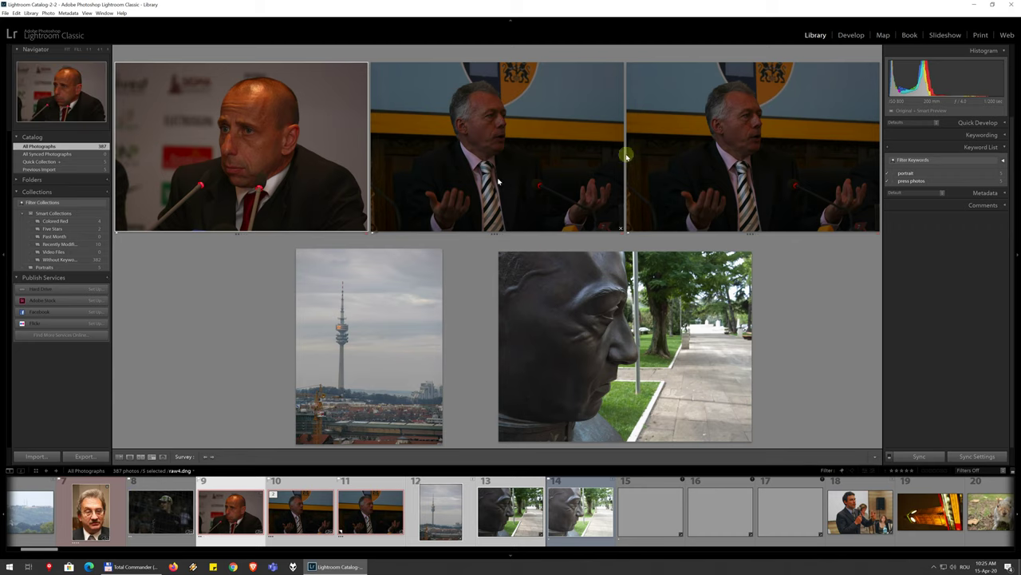
Step: Switch to People view and scroll through the 151 unnamed detected faces
{"action": "left_click", "coordinate": [163, 456]}
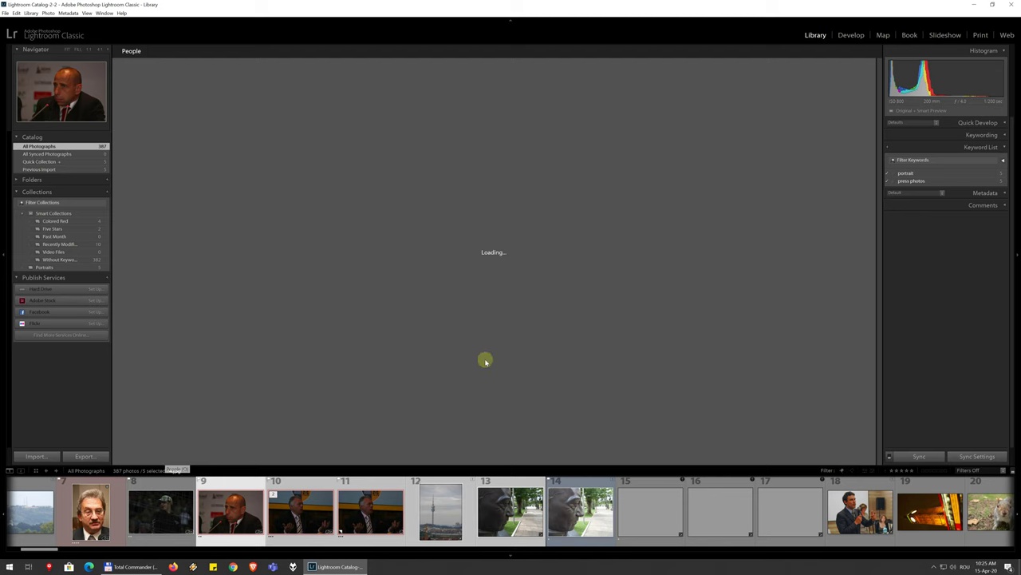
{"action": "scroll", "coordinate": [415, 276], "scroll_direction": "down", "scroll_amount": 2}
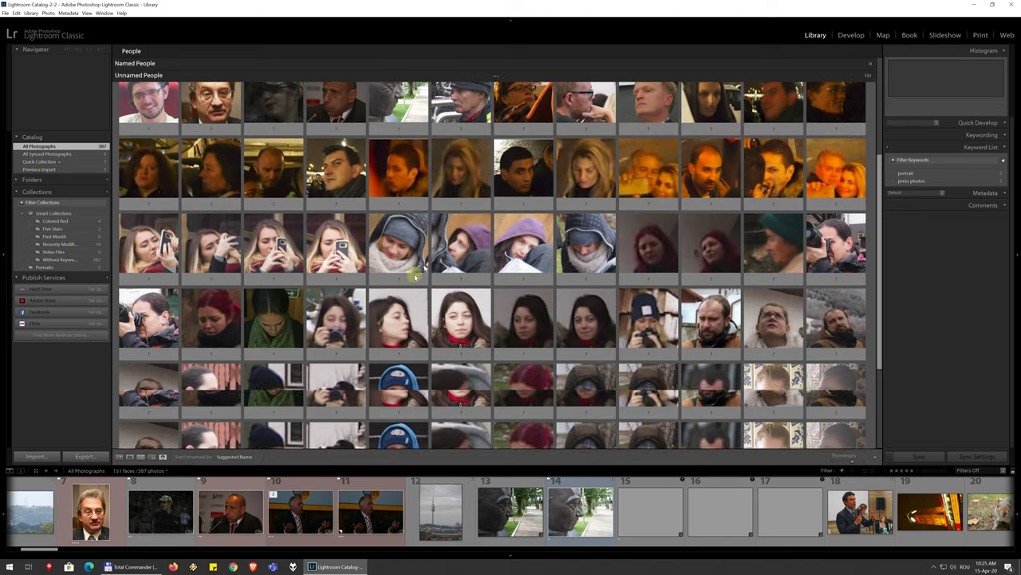
{"action": "scroll", "coordinate": [415, 276], "scroll_direction": "up", "scroll_amount": 3}
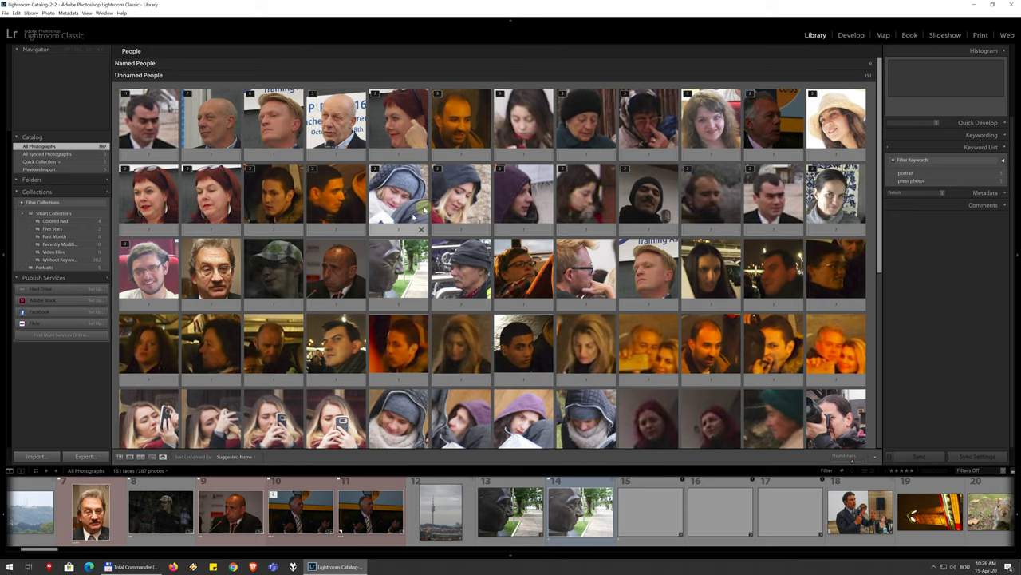
{"action": "scroll", "coordinate": [371, 206], "scroll_direction": "down", "scroll_amount": 1}
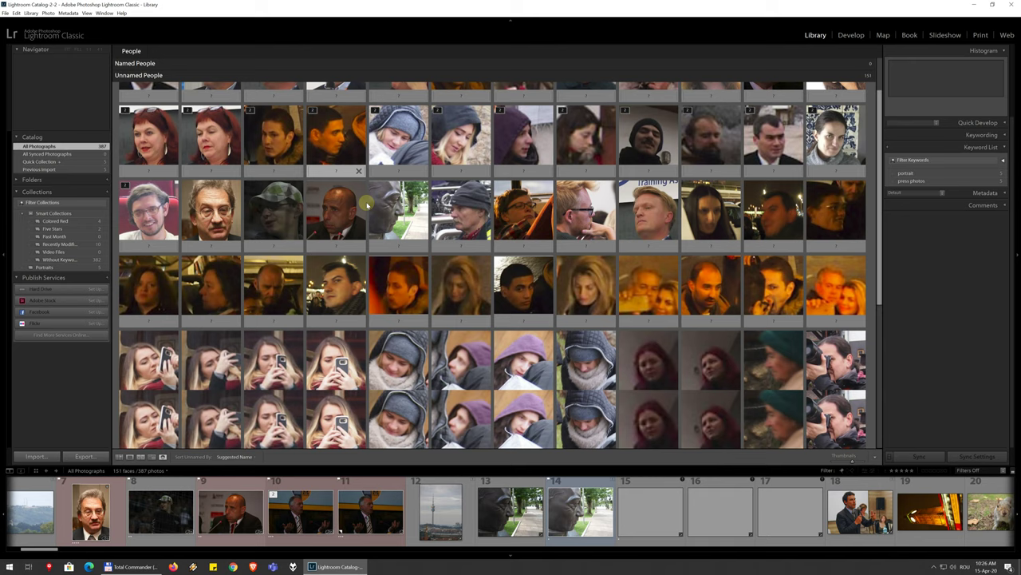
{"action": "scroll", "coordinate": [370, 206], "scroll_direction": "up", "scroll_amount": 1}
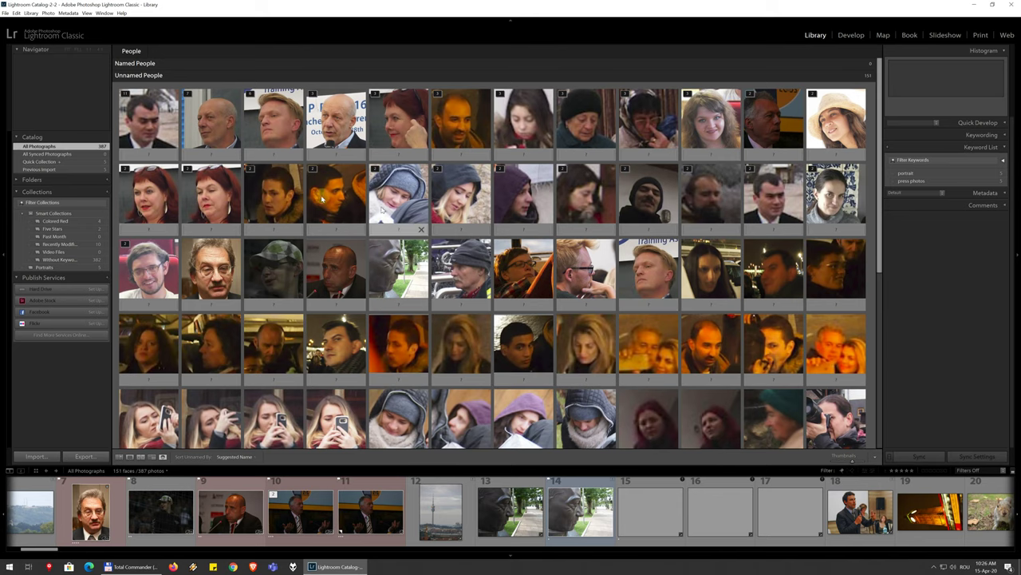
{"action": "scroll", "coordinate": [214, 182], "scroll_direction": "down", "scroll_amount": 3}
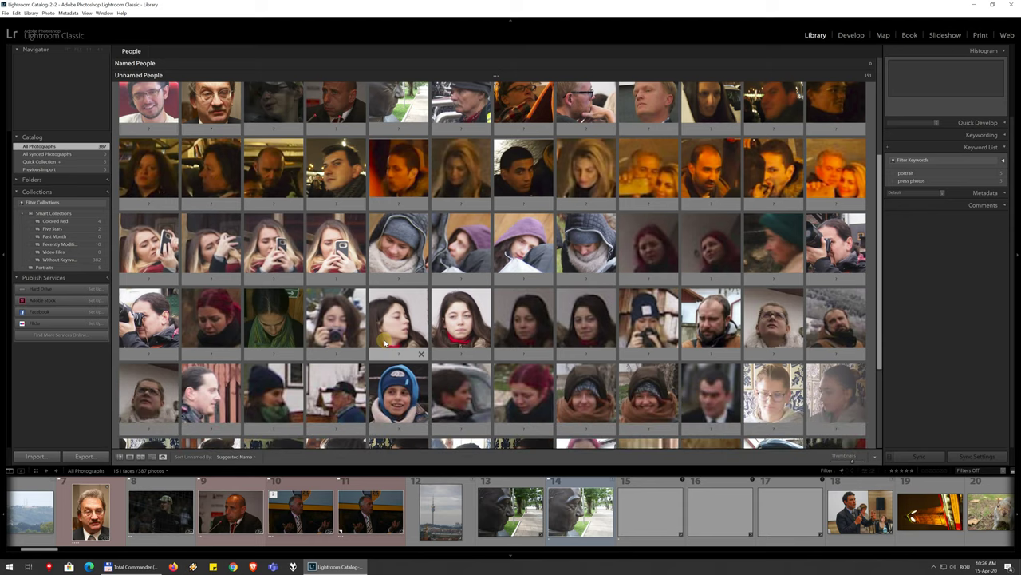
{"action": "scroll", "coordinate": [407, 343], "scroll_direction": "down", "scroll_amount": 2}
{"action": "scroll", "coordinate": [496, 339], "scroll_direction": "up", "scroll_amount": 5}
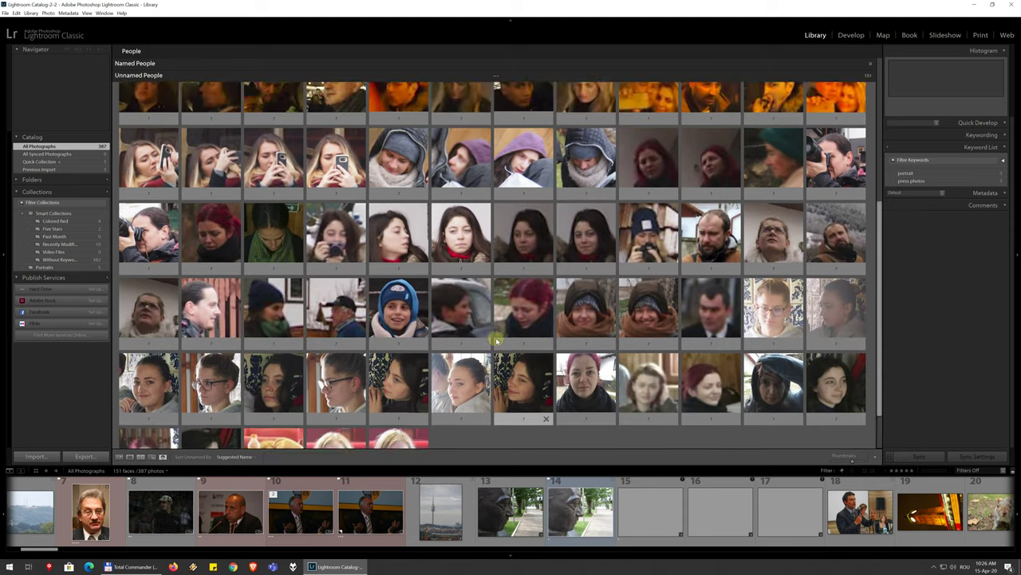
Step: Return to Grid view, check the Sort menu, and flip the Capture Time sort direction twice
{"action": "left_click", "coordinate": [118, 457]}
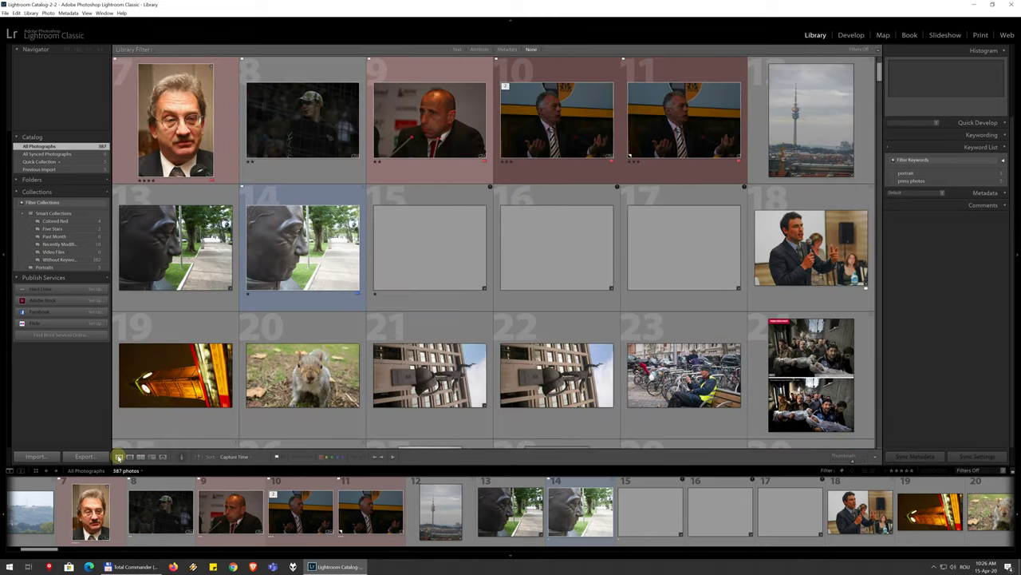
{"action": "left_click", "coordinate": [229, 457]}
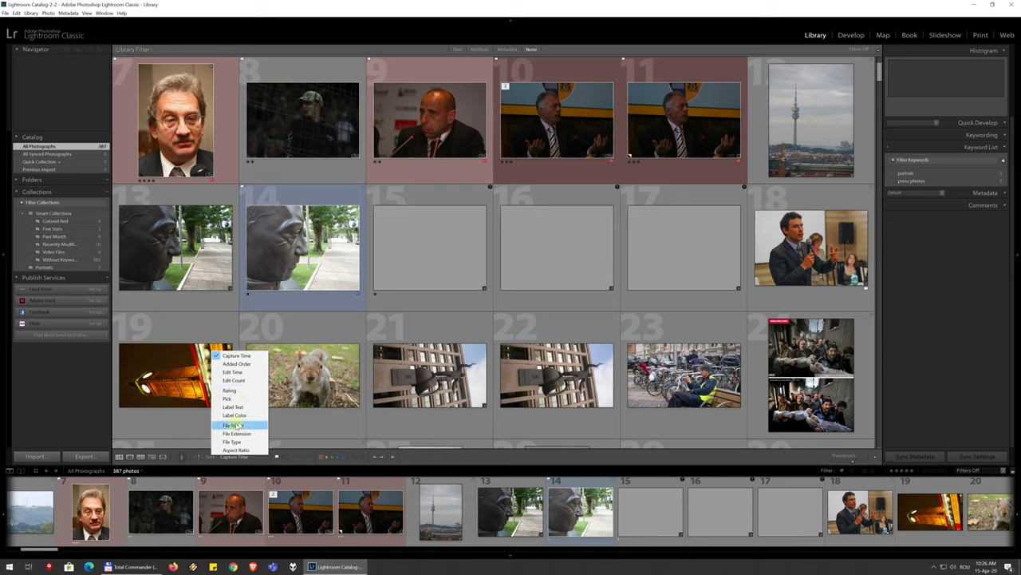
{"action": "left_click", "coordinate": [431, 462]}
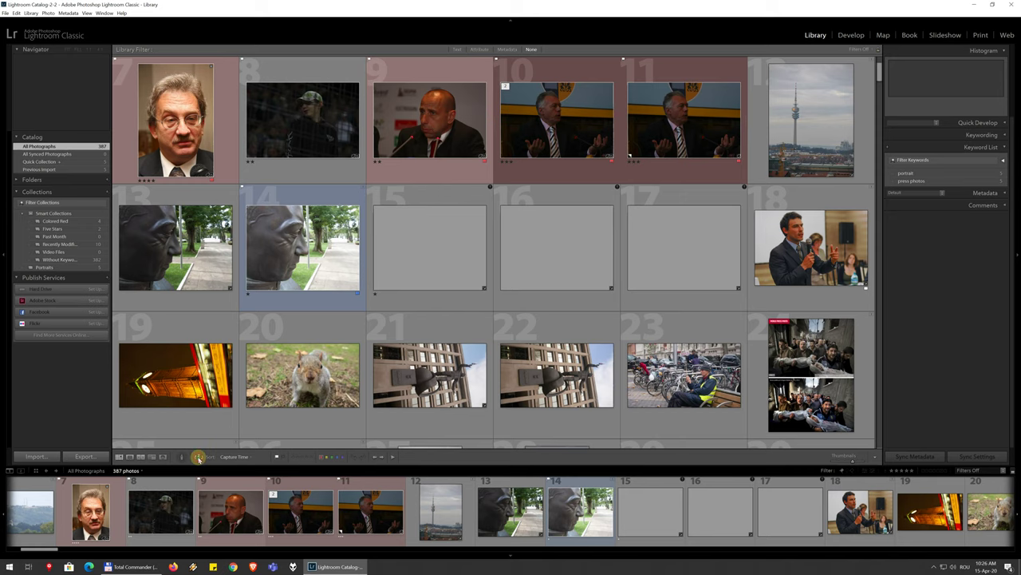
{"action": "left_click", "coordinate": [199, 457]}
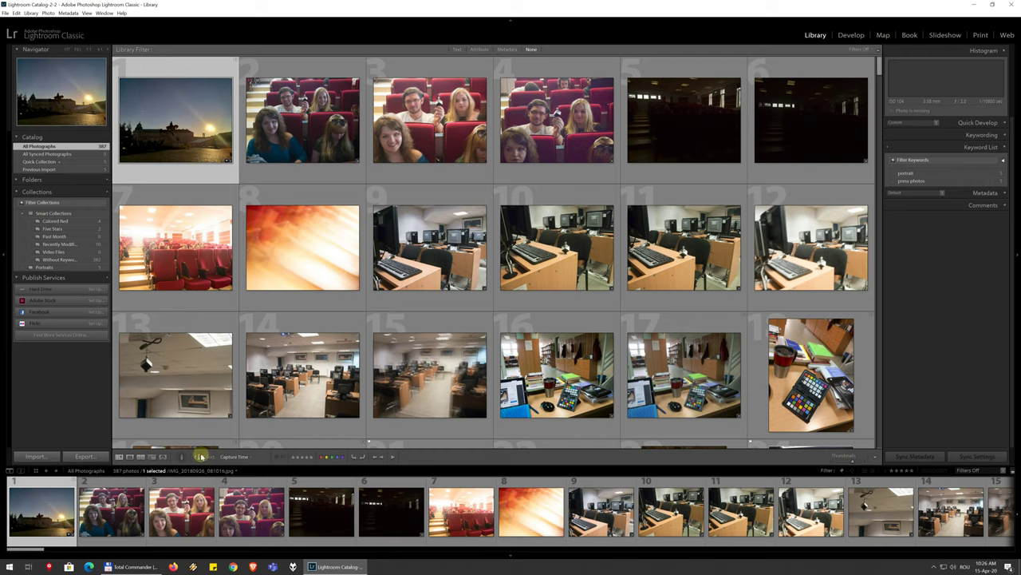
{"action": "left_click", "coordinate": [200, 457]}
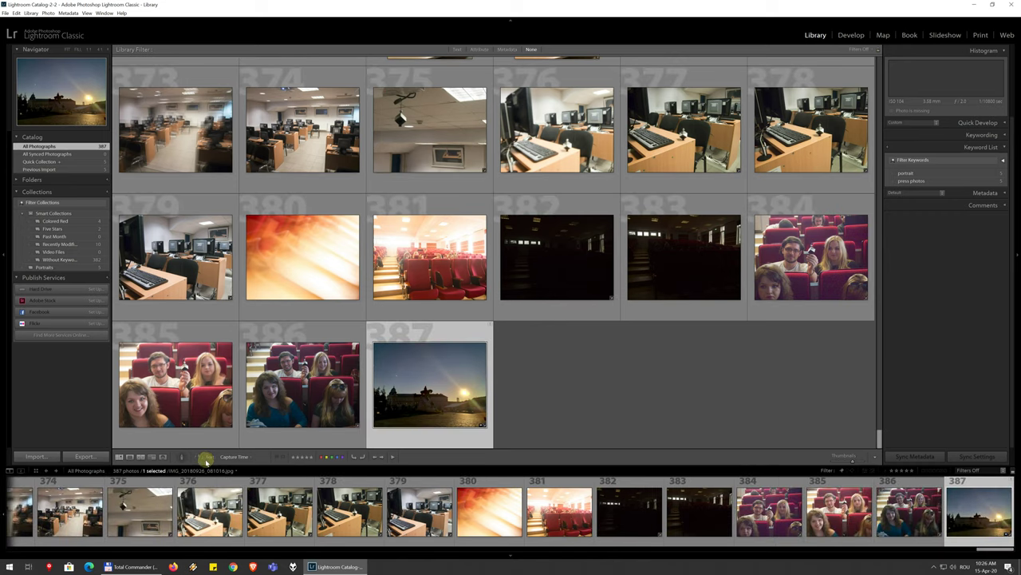
Step: Select photos 373, 375, 377, 380, 382 and 384 together in the grid
{"action": "left_click", "coordinate": [418, 274]}
{"action": "left_click", "coordinate": [533, 264], "text": "ctrl"}
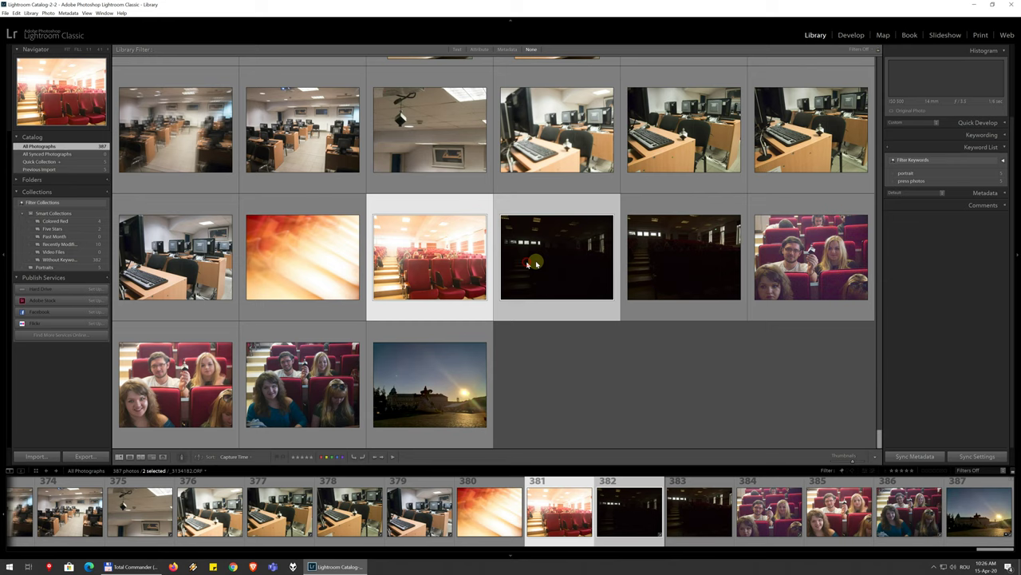
{"action": "left_click", "coordinate": [798, 143], "text": "shift"}
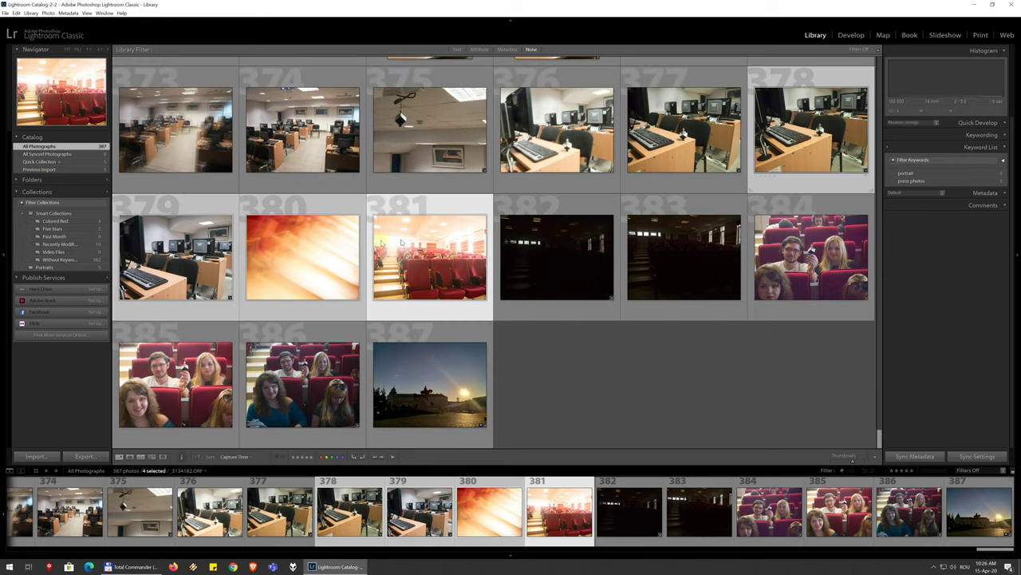
{"action": "left_click", "coordinate": [795, 280]}
{"action": "left_click", "coordinate": [684, 132], "text": "ctrl"}
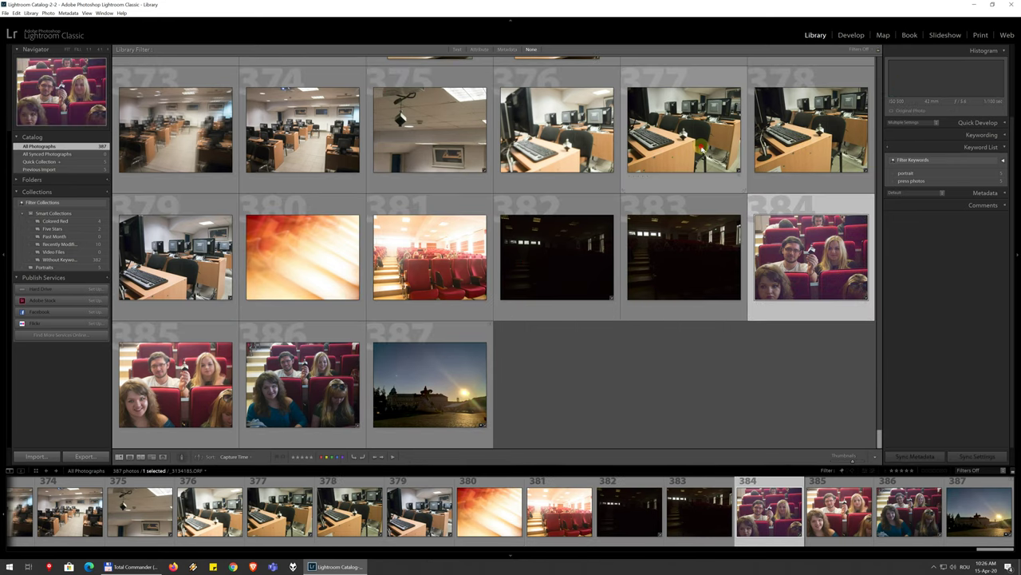
{"action": "left_click", "coordinate": [557, 256], "text": "ctrl"}
{"action": "left_click", "coordinate": [394, 137], "text": "ctrl"}
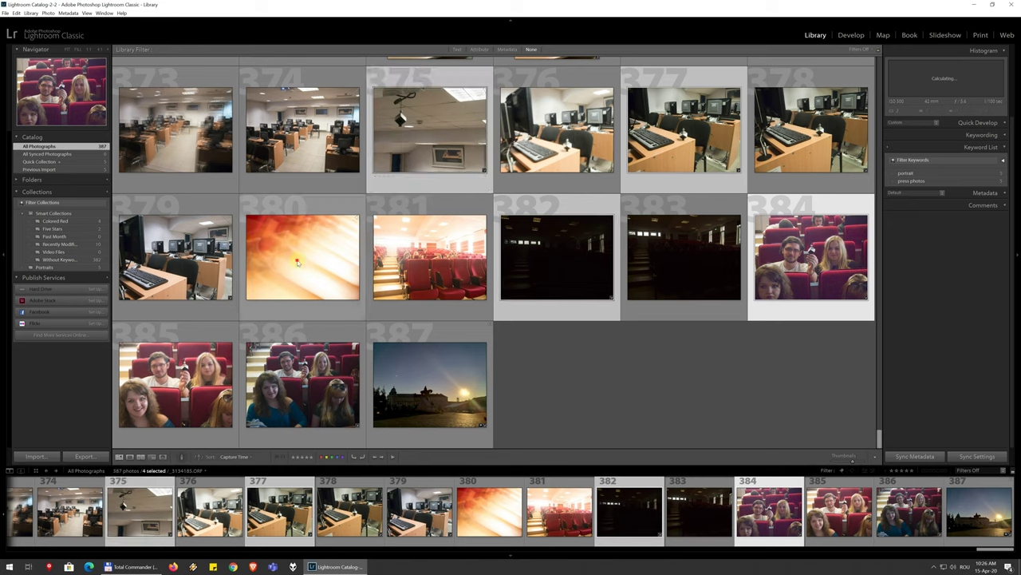
{"action": "left_click", "coordinate": [303, 257], "text": "ctrl"}
{"action": "left_click", "coordinate": [180, 135], "text": "ctrl"}
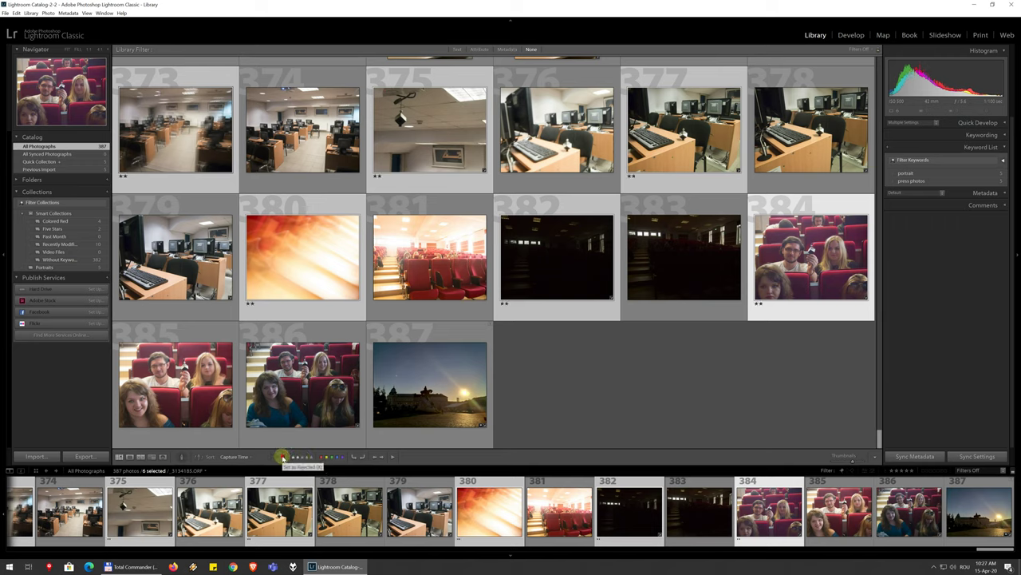
Step: Flag the six photos as rejected, label them purple, then rotate left and back
{"action": "left_click", "coordinate": [284, 457]}
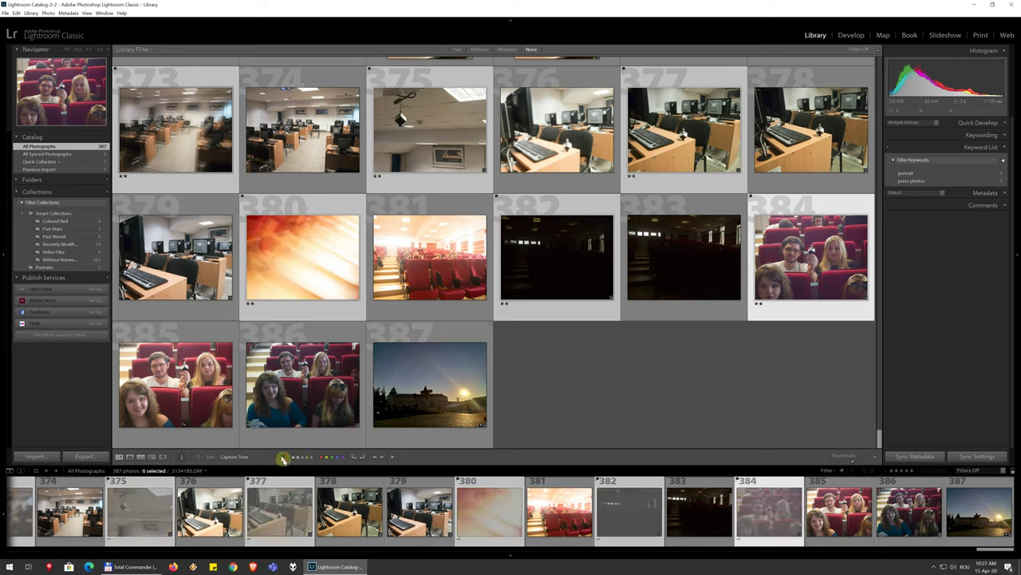
{"action": "left_click", "coordinate": [343, 456]}
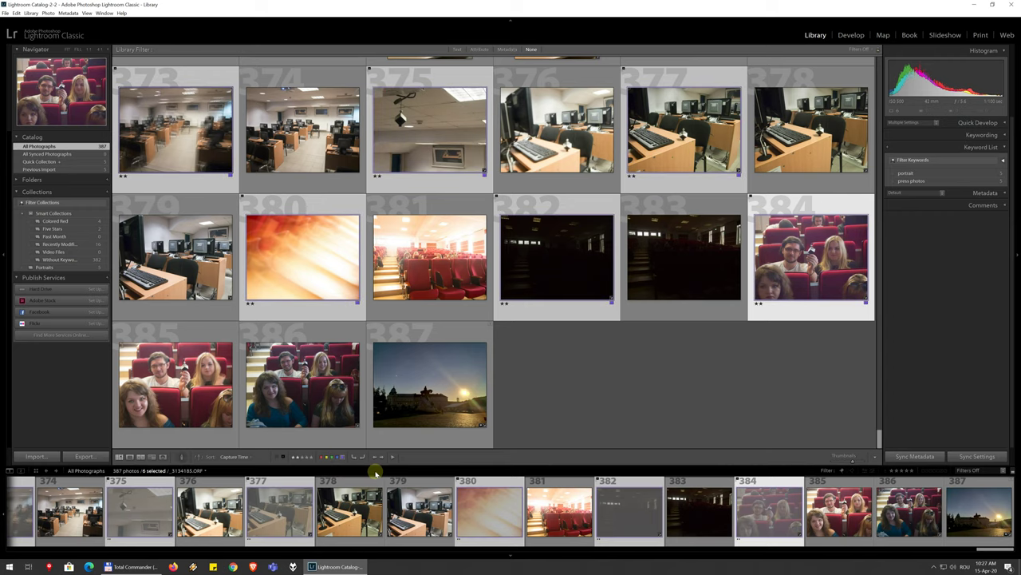
{"action": "left_click", "coordinate": [365, 457]}
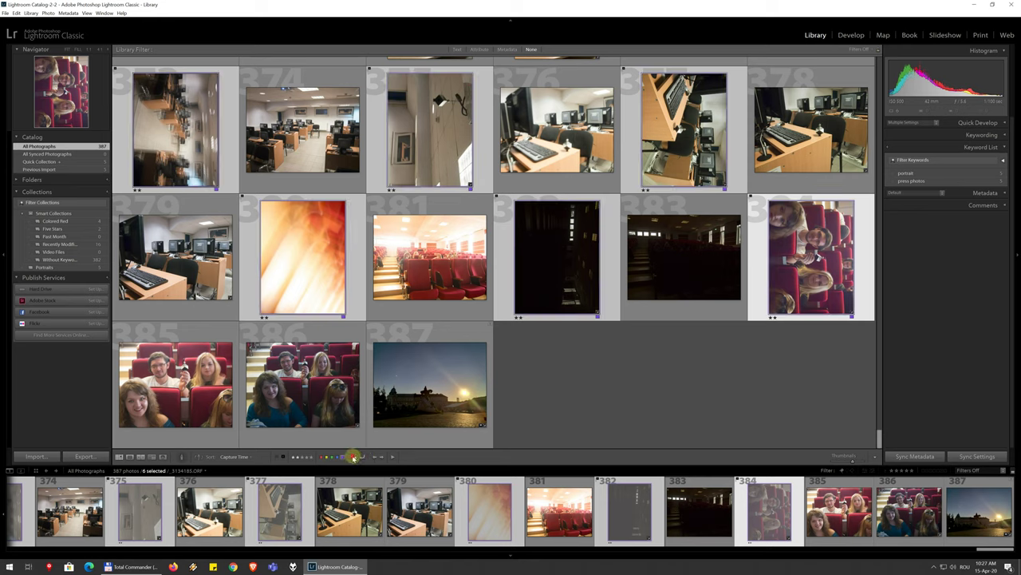
{"action": "left_click", "coordinate": [353, 456]}
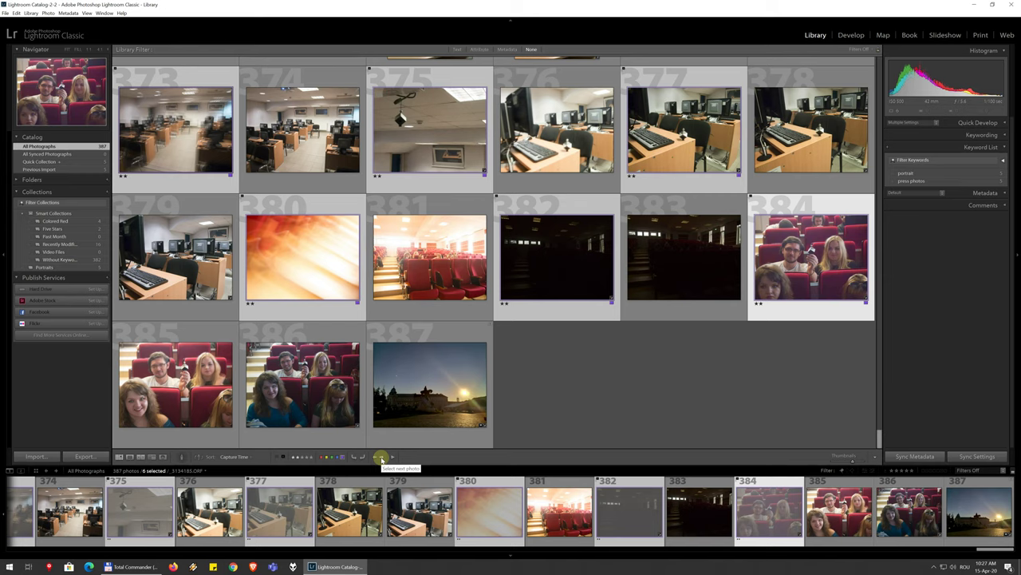
Step: Select photo 374, step forward to photo 377, and start an impromptu slideshow
{"action": "left_click", "coordinate": [272, 137]}
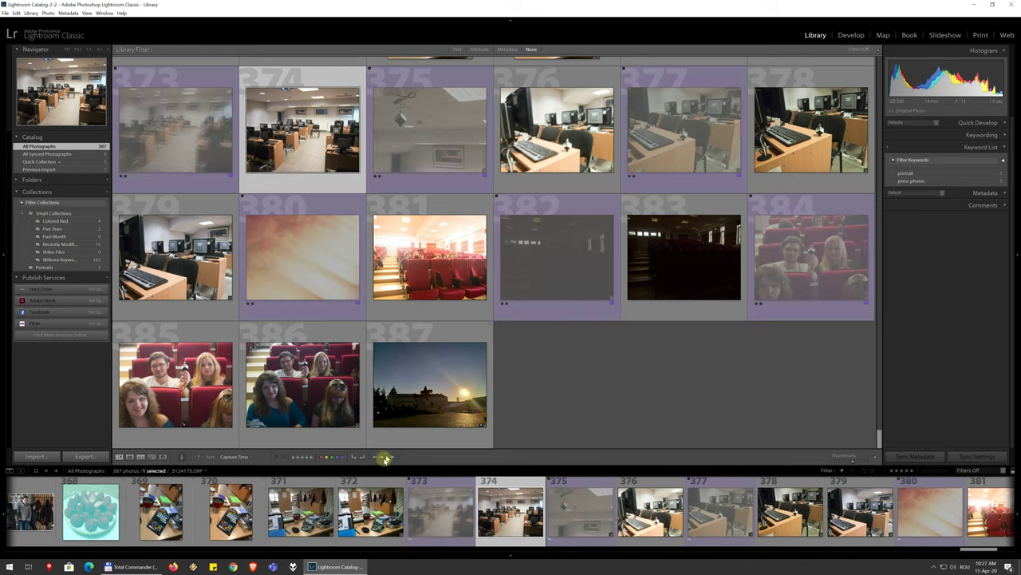
{"action": "left_click", "coordinate": [386, 459]}
{"action": "left_click", "coordinate": [385, 459]}
{"action": "left_click", "coordinate": [384, 459]}
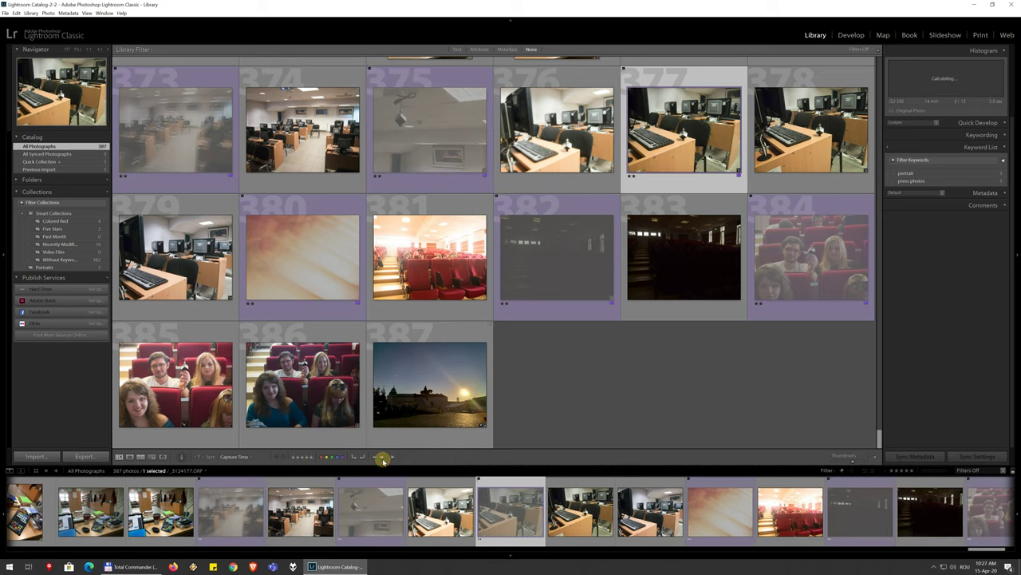
{"action": "left_click", "coordinate": [384, 460]}
{"action": "left_click", "coordinate": [376, 457]}
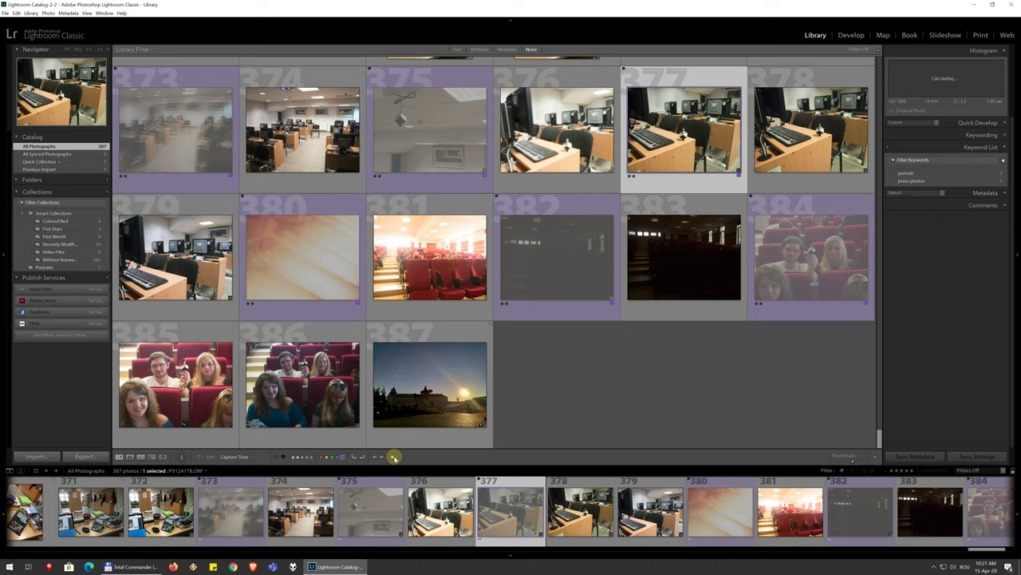
{"action": "left_click", "coordinate": [402, 458]}
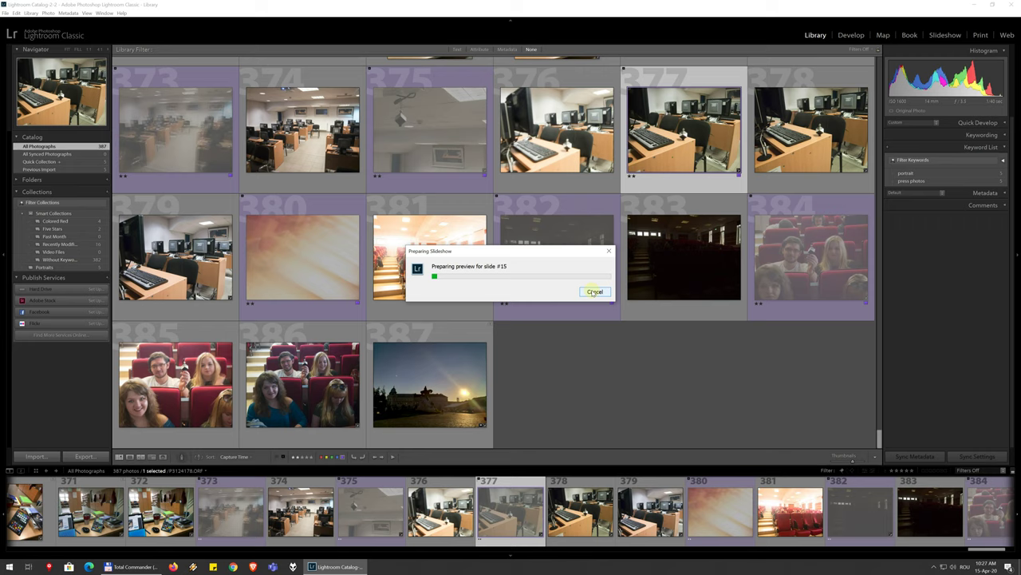
Step: Cancel the slideshow preparation in the Preparing Slideshow dialog
{"action": "left_click", "coordinate": [594, 291]}
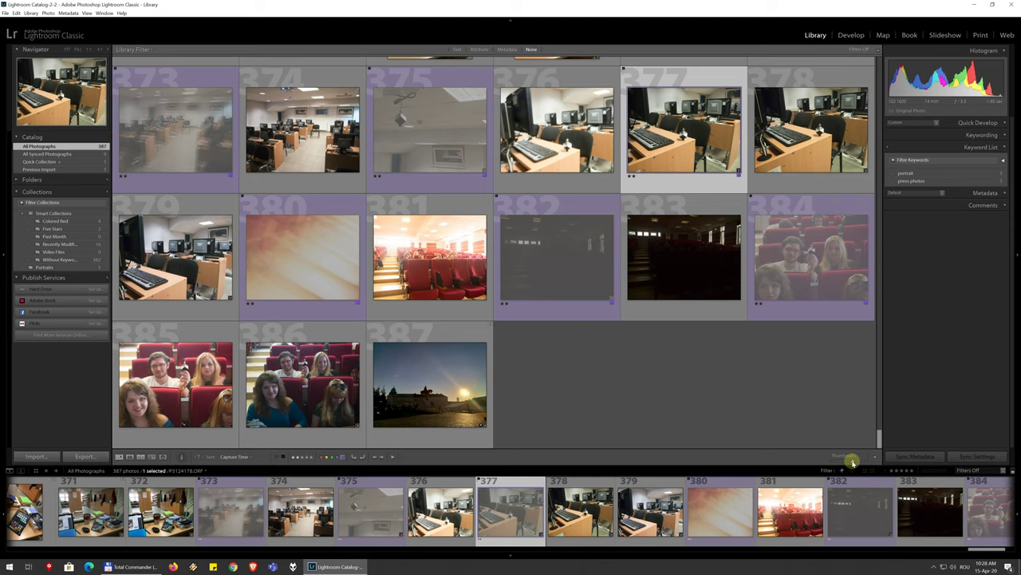
Step: Drag the Thumbnails slider left to shrink the grid thumbnails and show more photos
{"action": "left_click_drag", "start_coordinate": [847, 463], "coordinate": [843, 463]}
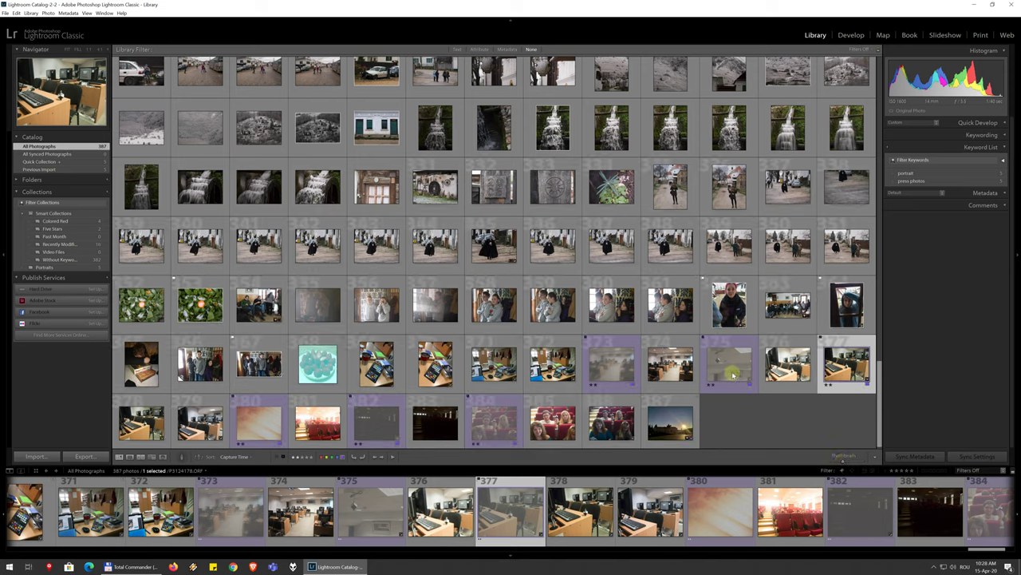